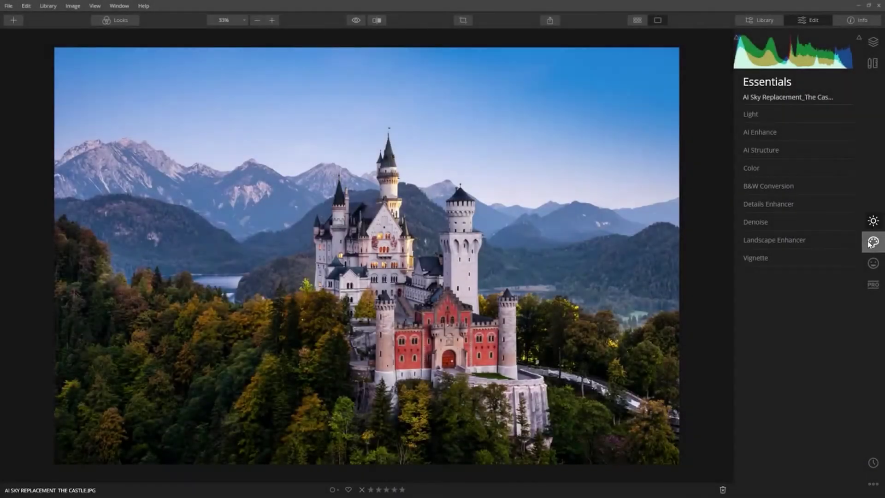
Step: In Luminar AI Sky Replacement, try Blue Sky 2, set Relight Scene to 38, then switch to Dramatic Sunset 2
left_click(870, 243)
left_click(782, 116)
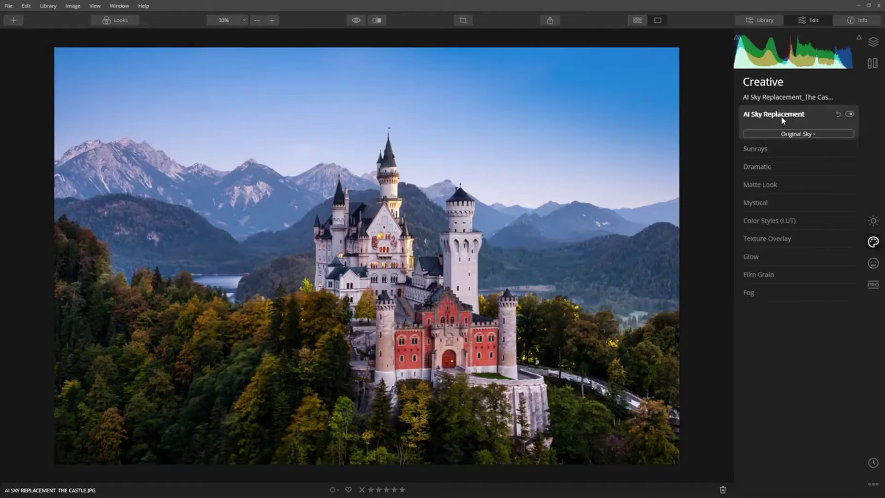
left_click(798, 134)
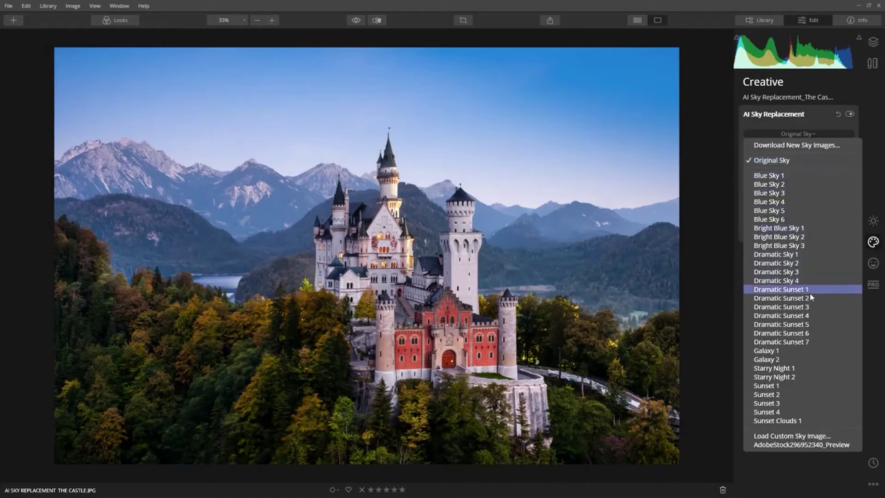
left_click(790, 184)
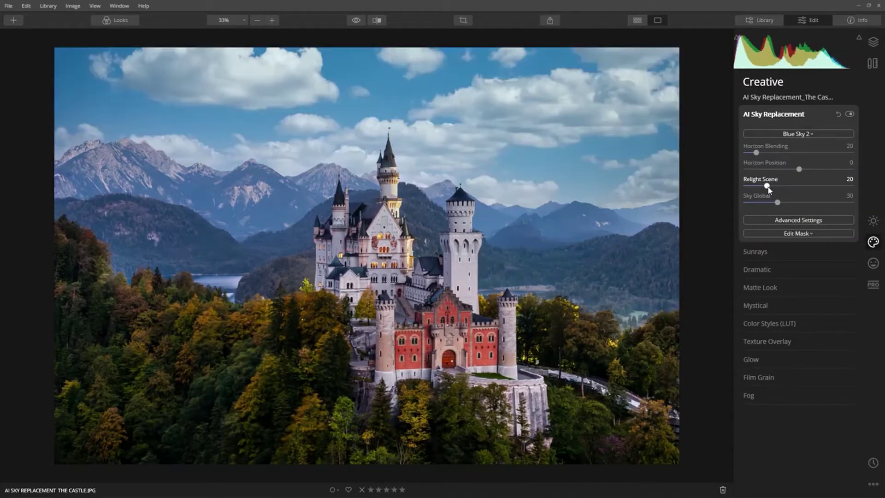
left_click_drag(768, 185, 786, 185)
left_click(805, 133)
left_click(800, 299)
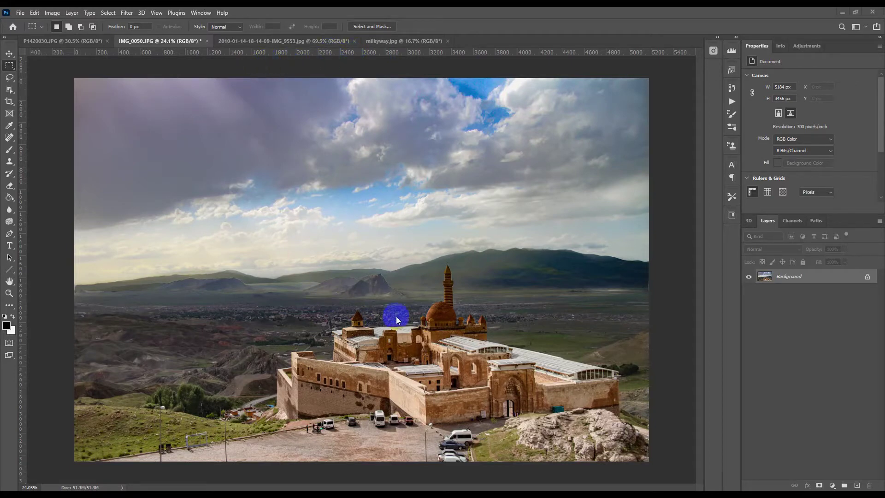
Step: Switch to the acacia-and-lion photo IMG_9553, zoom in on the tree trunk, and open the Edit menu
left_click(292, 40)
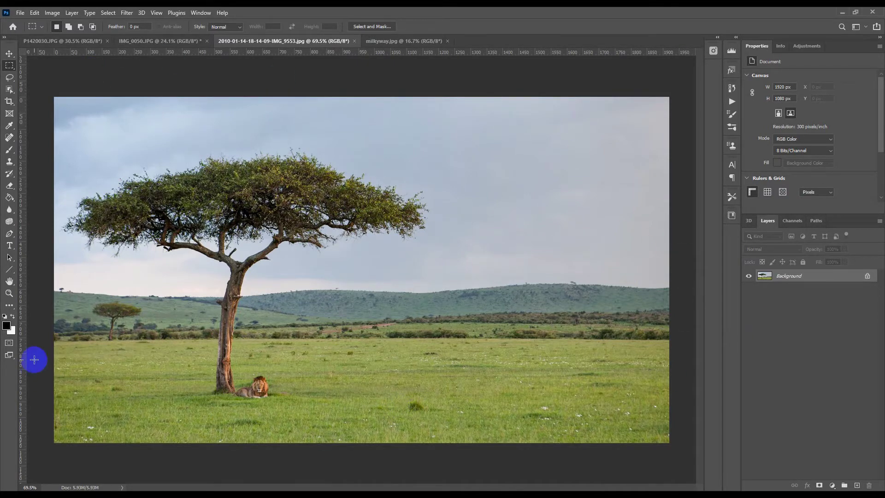
left_click(8, 293)
mouse_move(211, 356)
left_mouse_down()
mouse_move(247, 375)
mouse_move(222, 365)
left_mouse_up()
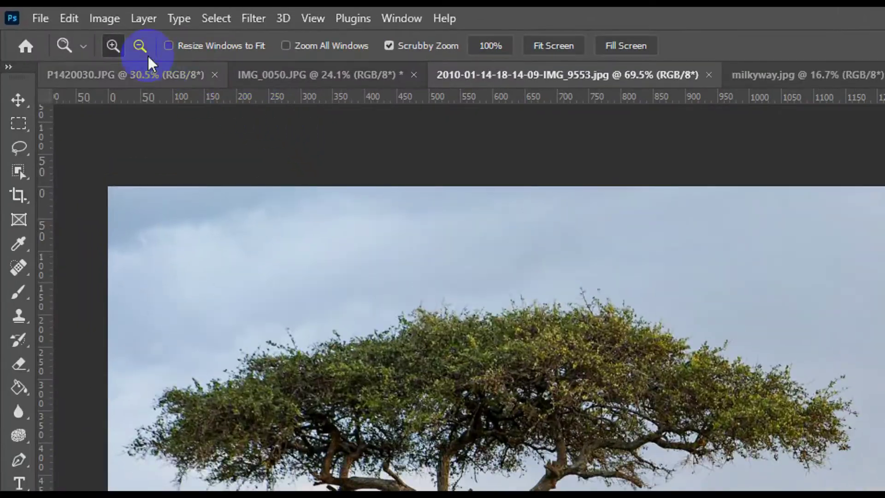
left_click(68, 18)
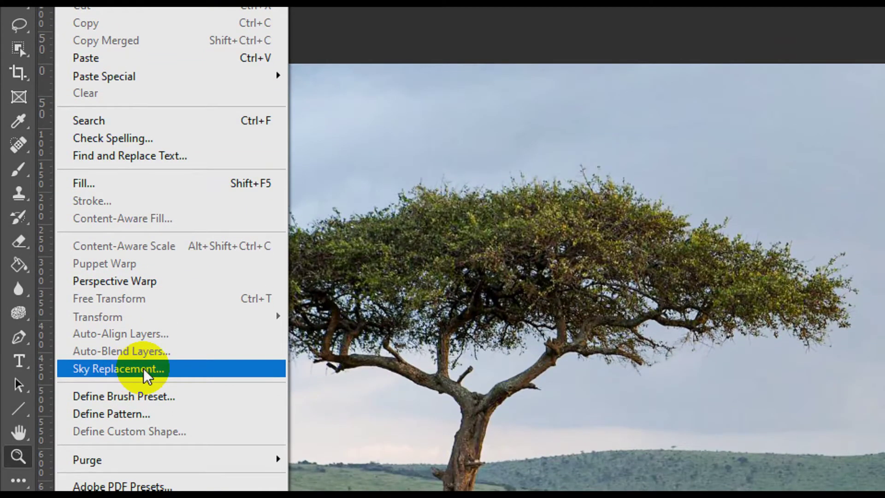
Step: Start Sky Replacement on the tree photo, move the dialog aside, and expand the Sky presets
left_click(143, 369)
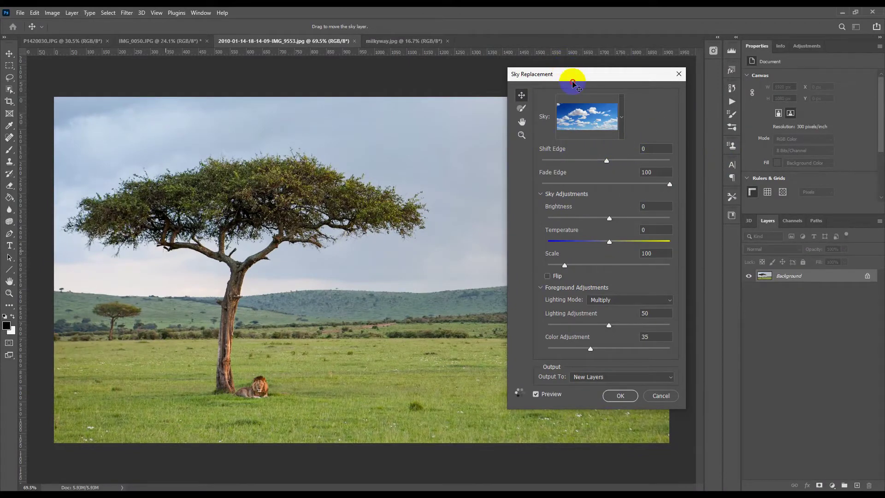
mouse_move(572, 83)
left_mouse_down()
mouse_move(786, 76)
mouse_move(680, 132)
mouse_move(781, 60)
mouse_move(781, 68)
left_mouse_up()
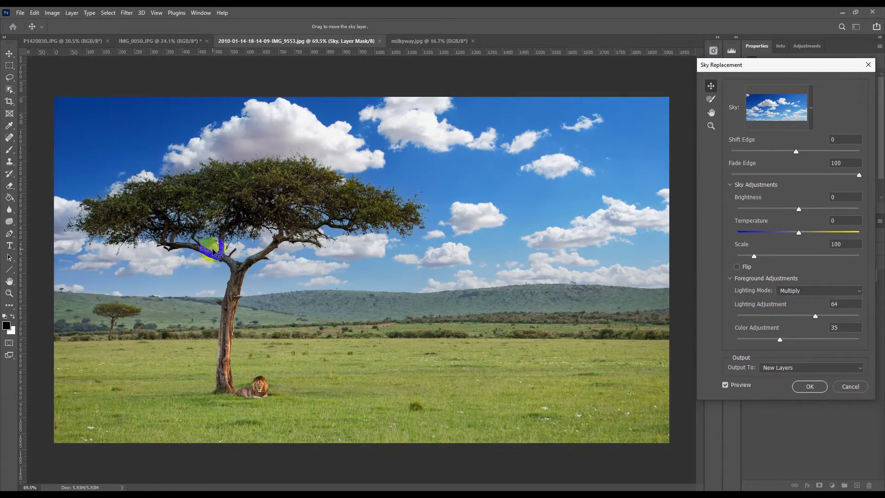
left_click(336, 226)
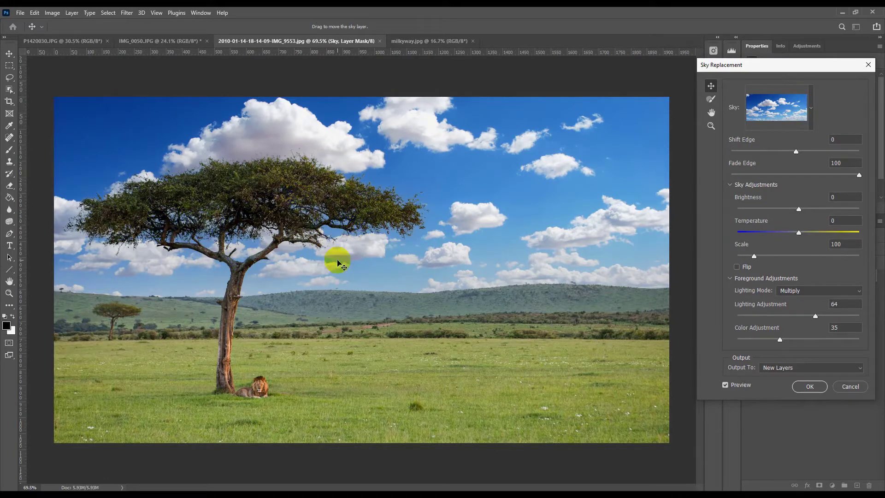
Step: Preview several Spectacular presets: pink sunset, pink clouds, fiery red, stormy grey and rainbow skies
left_click(811, 106)
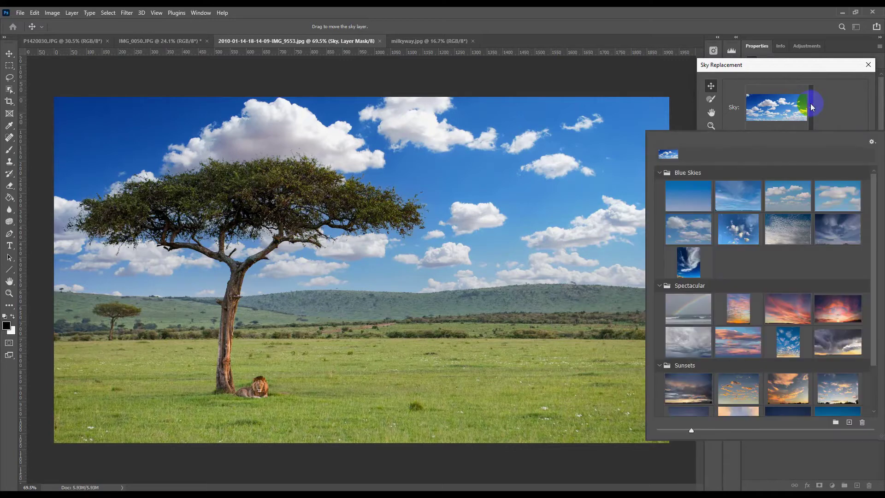
left_click_drag(873, 200, 877, 166)
left_click(782, 315)
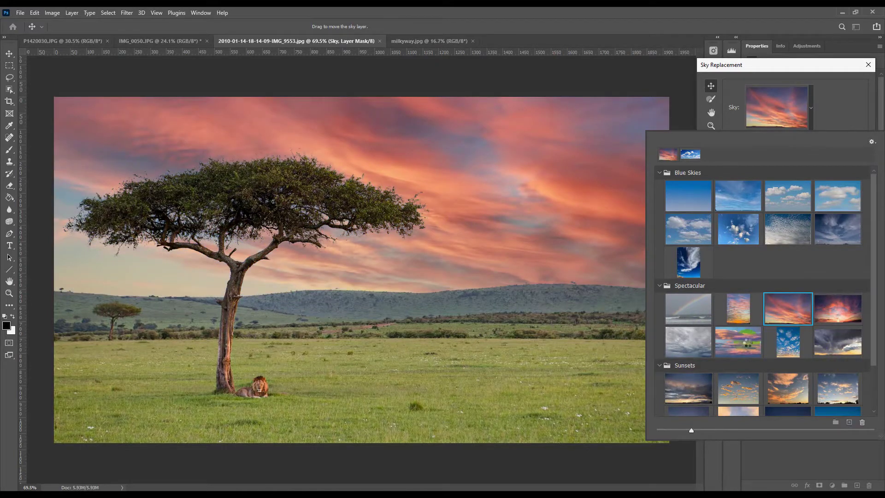
left_click(746, 343)
left_click(843, 316)
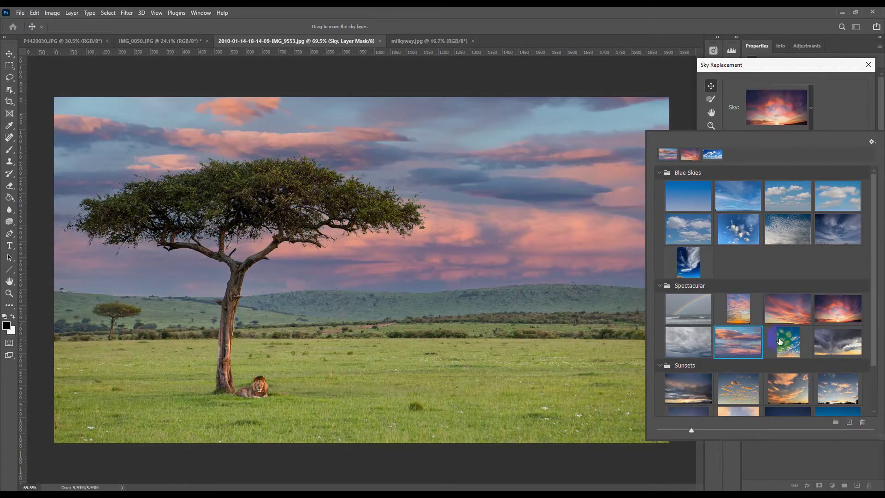
left_click(689, 344)
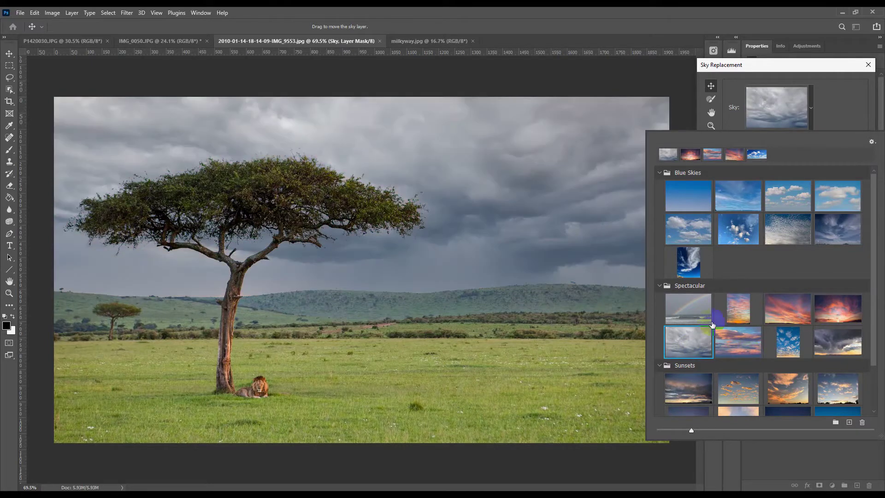
left_click(688, 309)
scroll(784, 351, "down", 2)
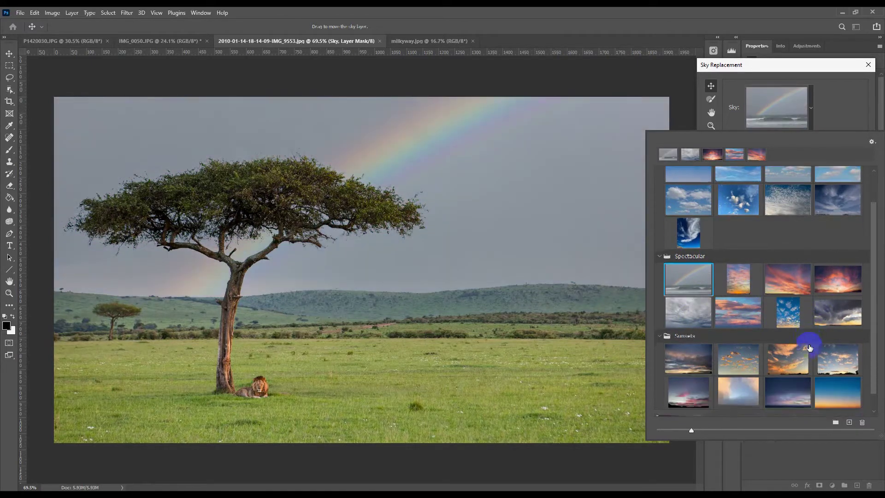
scroll(785, 355, "down", 2)
left_click(850, 422)
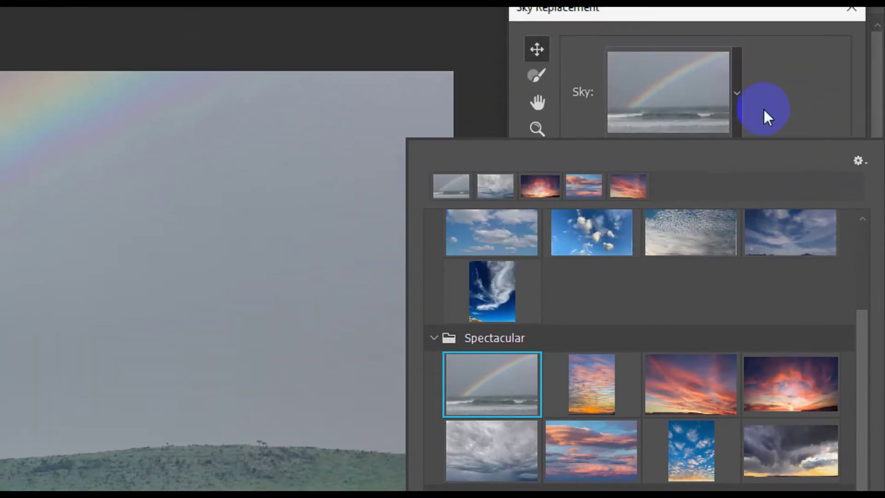
Step: Reopen the sky picker and choose the altocumulus cloud sky from Blue Skies
left_click(737, 135)
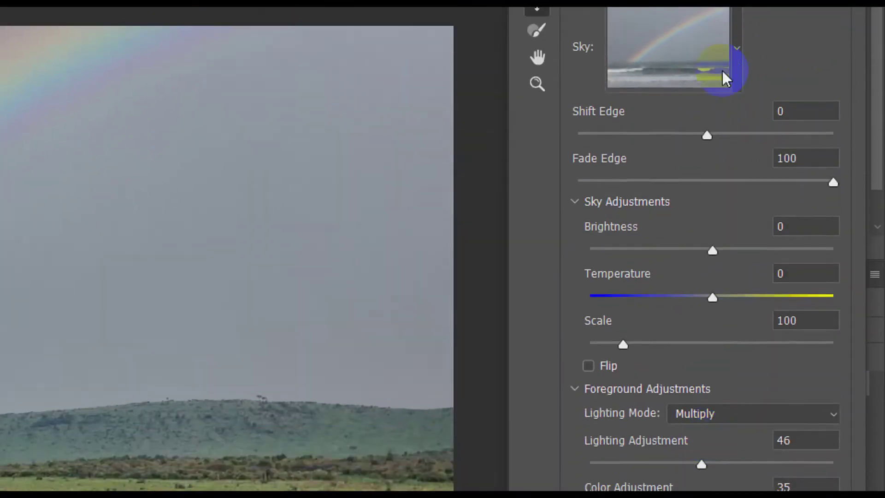
left_click(737, 135)
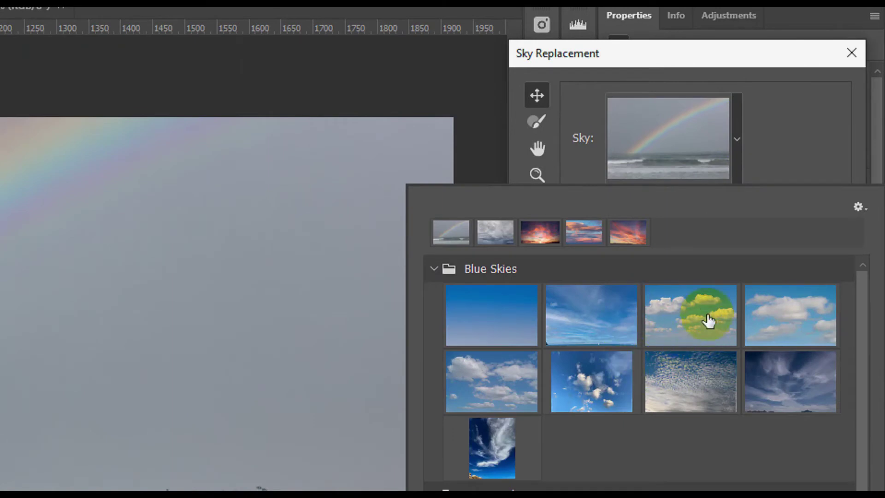
left_click(681, 323)
left_click(682, 365)
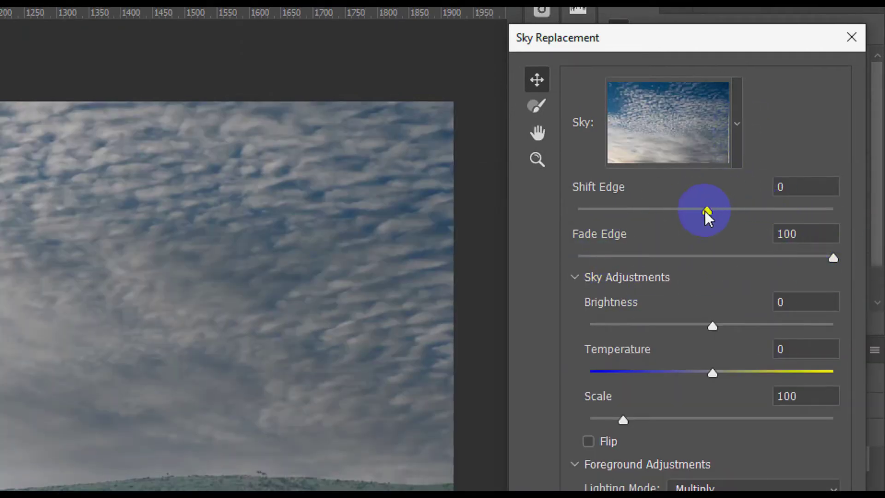
Step: Adjust the sky edge settings to Shift Edge 19 and Fade Edge 0
mouse_move(709, 211)
left_mouse_down()
mouse_move(782, 212)
mouse_move(713, 217)
left_mouse_up()
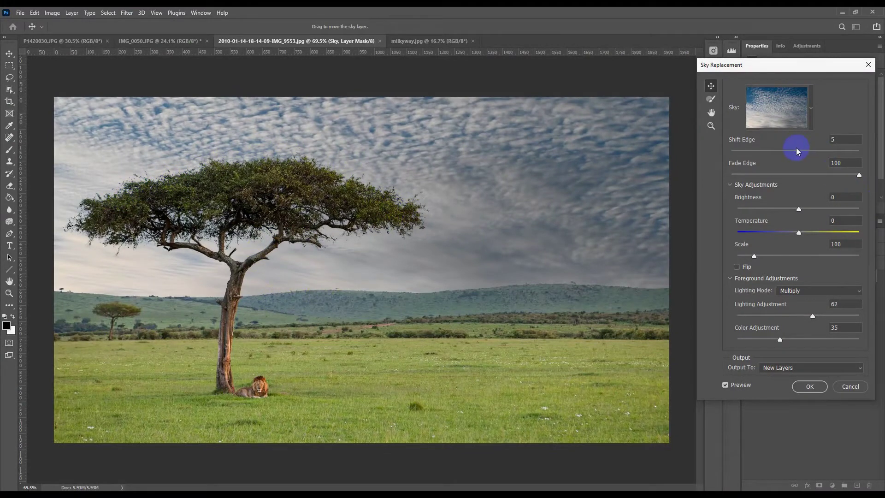
mouse_move(798, 150)
left_mouse_down()
mouse_move(785, 154)
mouse_move(834, 151)
left_mouse_up()
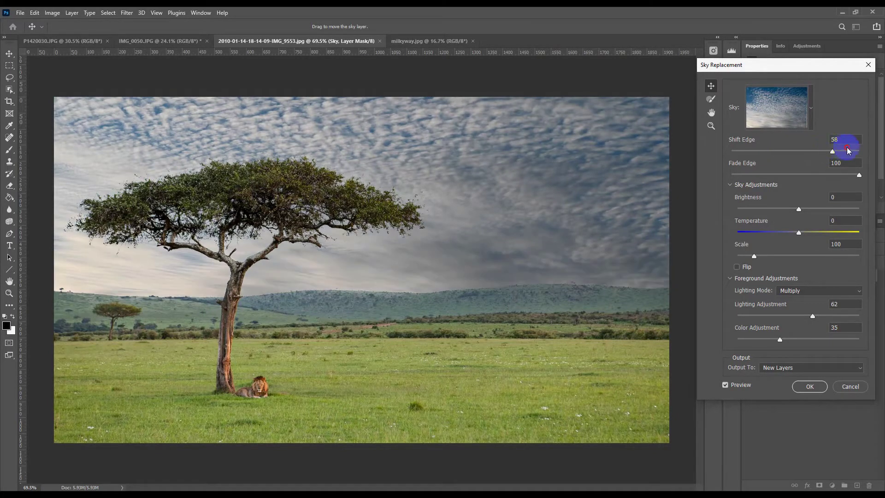
mouse_move(835, 153)
left_mouse_down()
mouse_move(739, 154)
mouse_move(833, 154)
mouse_move(808, 154)
left_mouse_up()
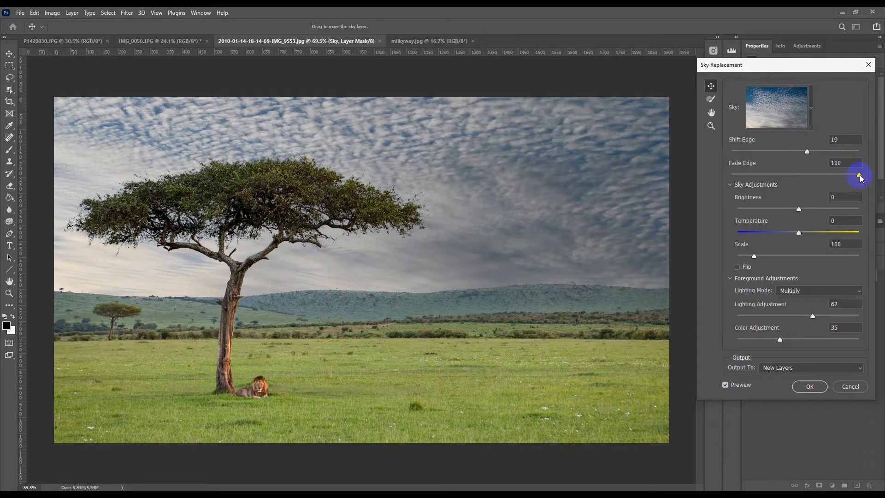
left_click_drag(859, 174, 734, 177)
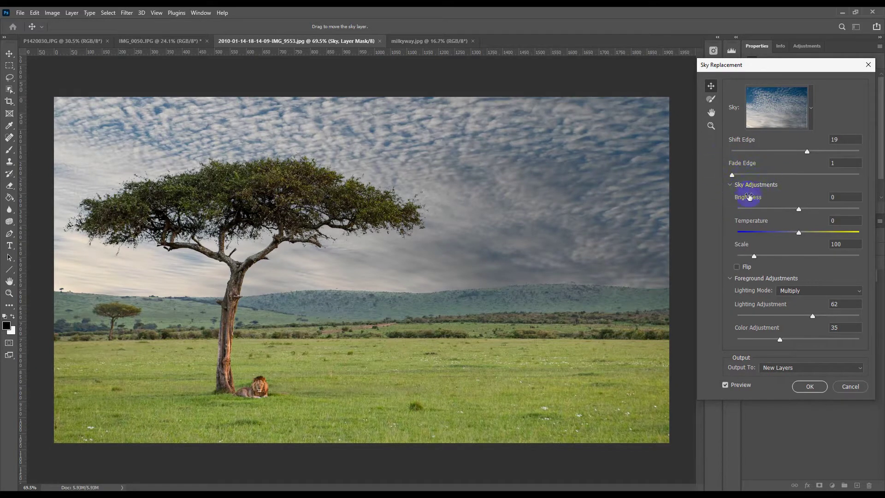
left_click_drag(738, 179, 732, 175)
Step: Zoom into the tree canopy, set Fade Edge to 99, then zoom back out to fit the image
left_click(362, 177, "ctrl")
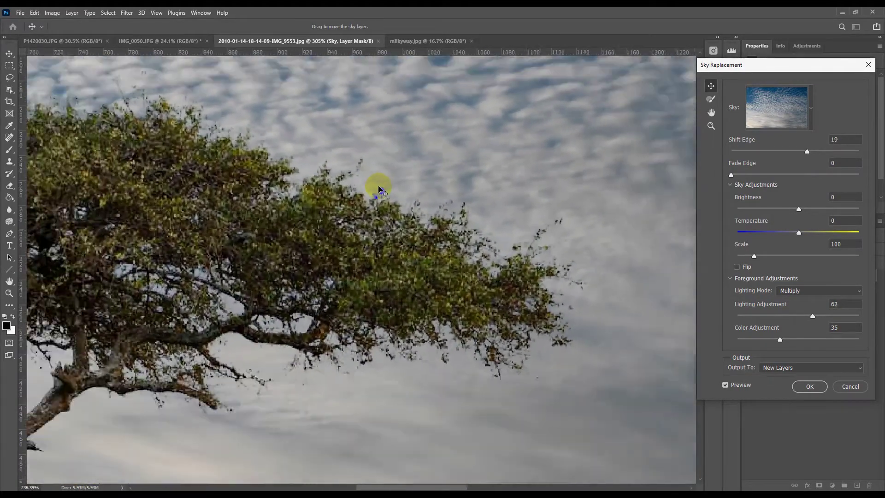
left_click_drag(362, 177, 451, 221)
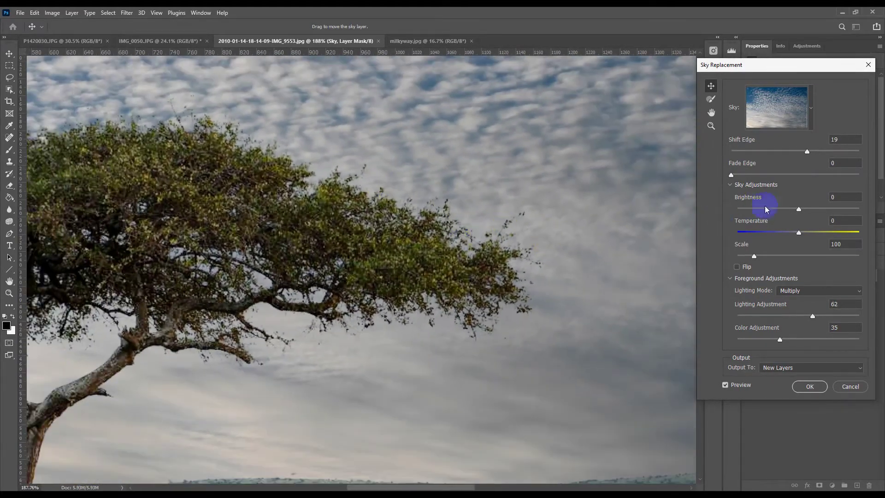
left_click_drag(731, 175, 840, 174)
left_click_drag(535, 304, 518, 297)
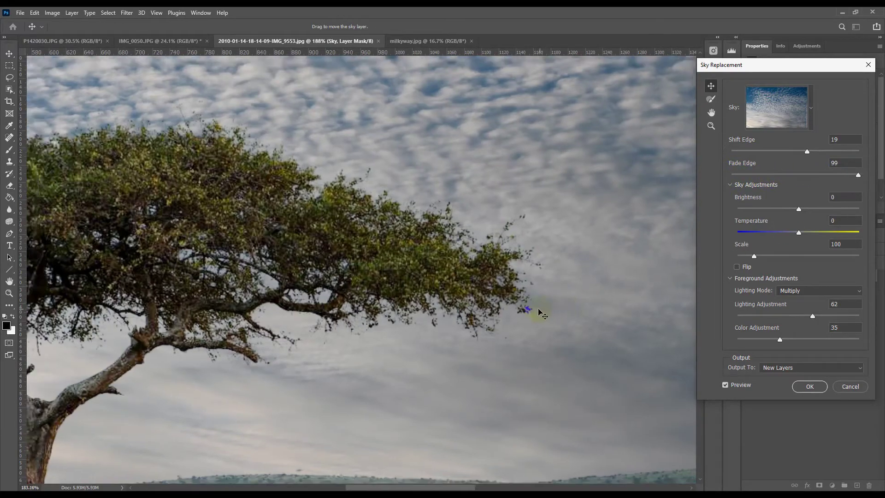
mouse_move(607, 379)
left_mouse_down()
mouse_move(523, 310)
mouse_move(494, 303)
mouse_move(573, 326)
mouse_move(533, 306)
left_mouse_up()
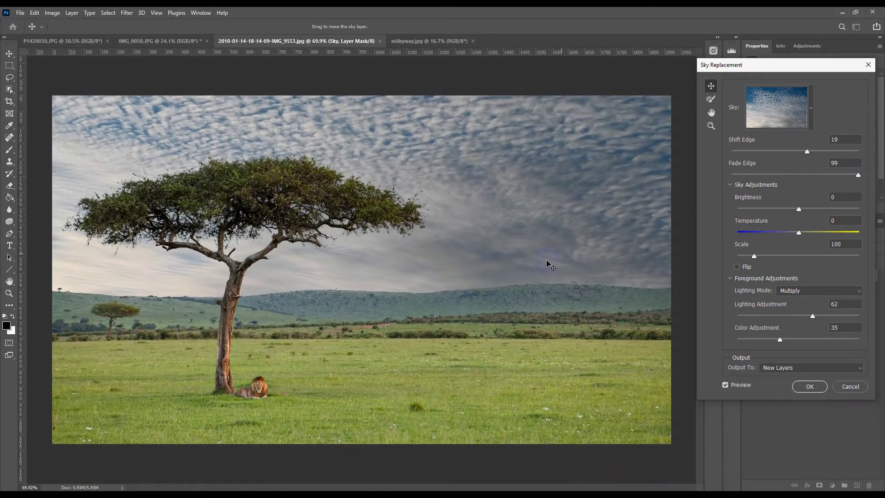
left_click(791, 217)
Step: Brighten the sky slightly and set its Temperature to -25 for bluer clouds
mouse_move(799, 210)
left_mouse_down()
mouse_move(785, 210)
mouse_move(808, 211)
left_mouse_up()
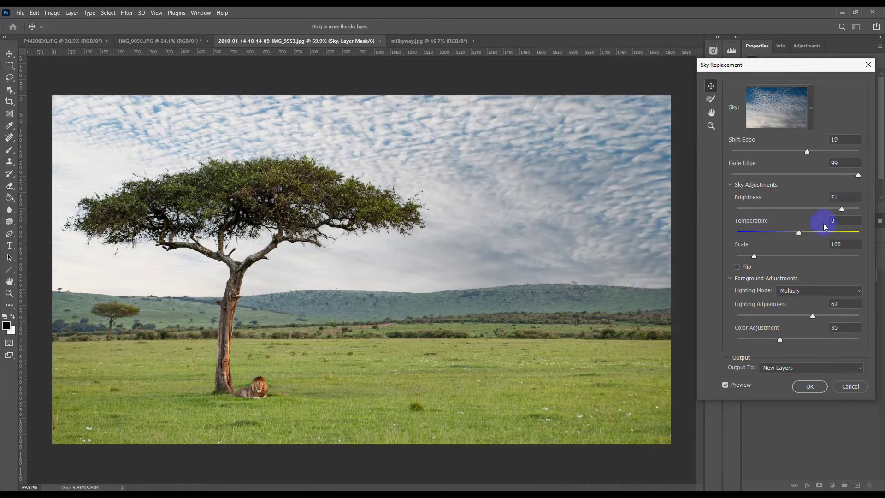
mouse_move(800, 232)
left_mouse_down()
mouse_move(764, 235)
mouse_move(841, 233)
left_mouse_up()
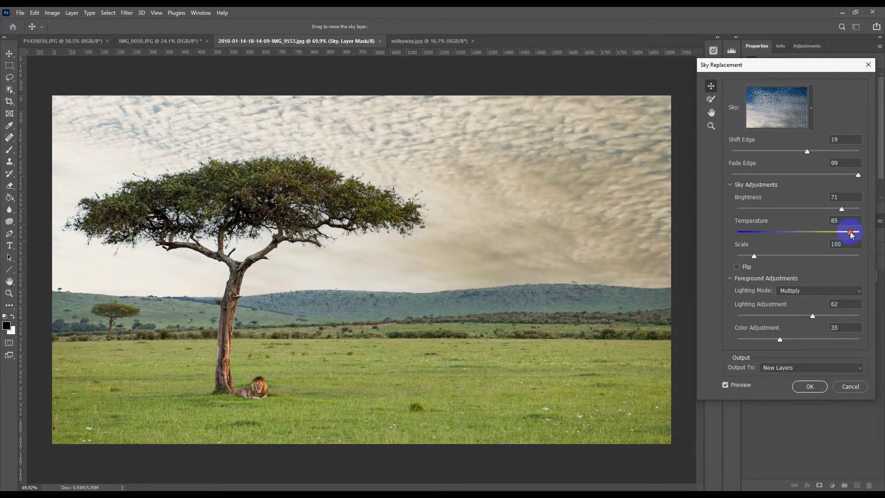
mouse_move(850, 231)
left_mouse_down()
mouse_move(800, 239)
mouse_move(751, 230)
mouse_move(764, 236)
left_mouse_up()
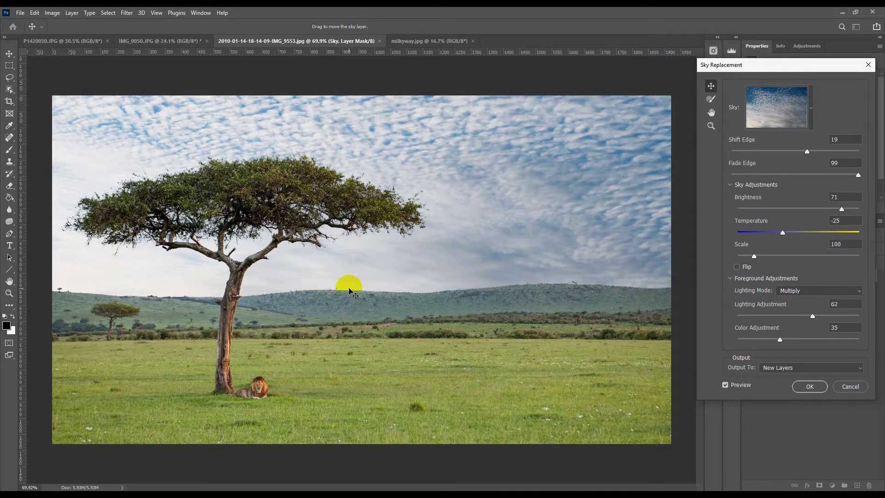
Step: Nudge the sky's position and cool its Temperature to -34
left_click_drag(349, 290, 372, 265)
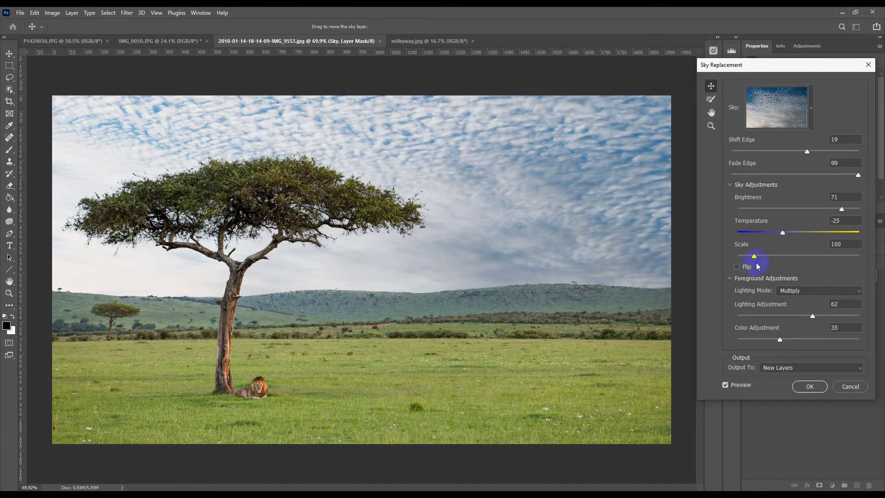
left_click_drag(782, 232, 773, 233)
left_click_drag(816, 234, 778, 232)
Step: Enlarge the sky to Scale 144 and shift it left so it fills the frame
left_click(755, 257)
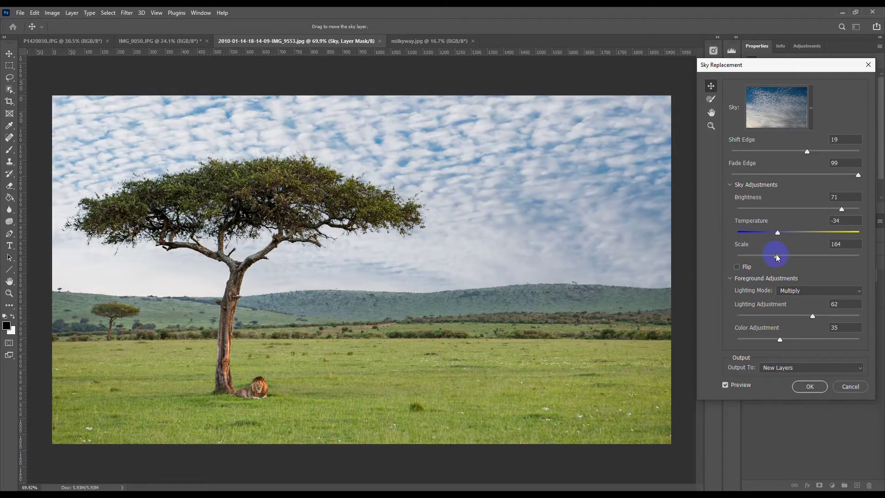
left_click_drag(788, 255, 743, 262)
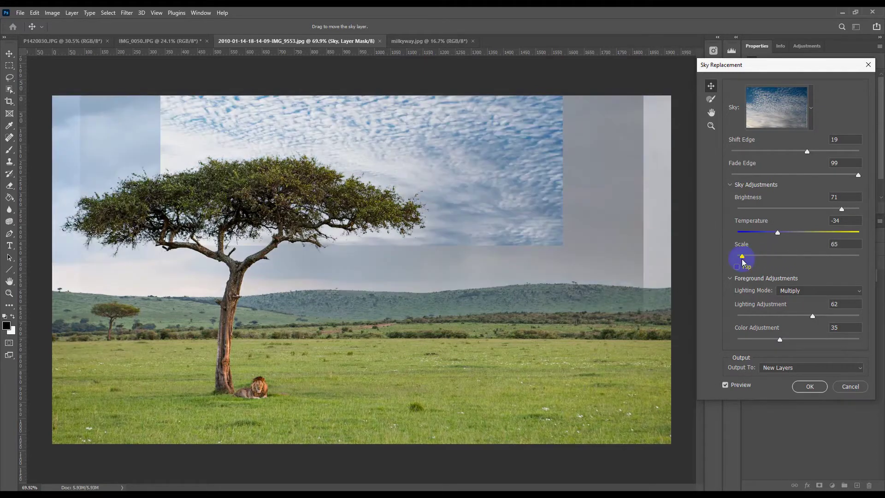
left_click_drag(739, 256, 740, 264)
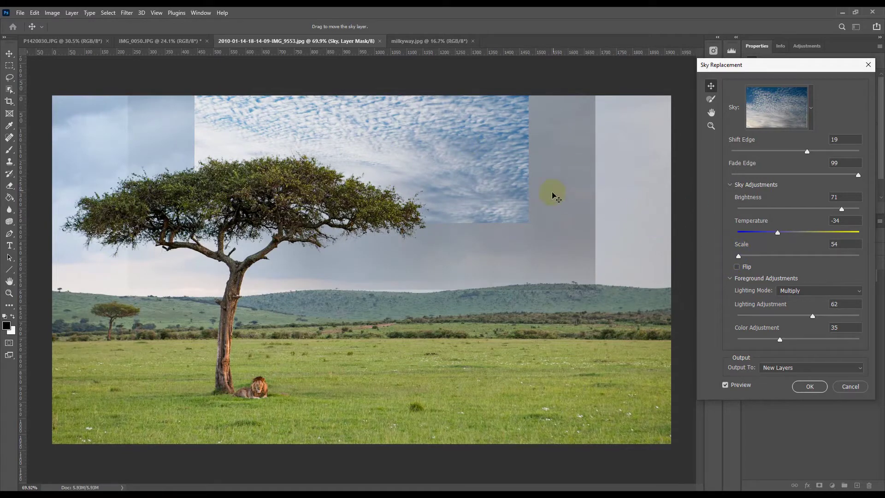
left_click_drag(755, 257, 768, 256)
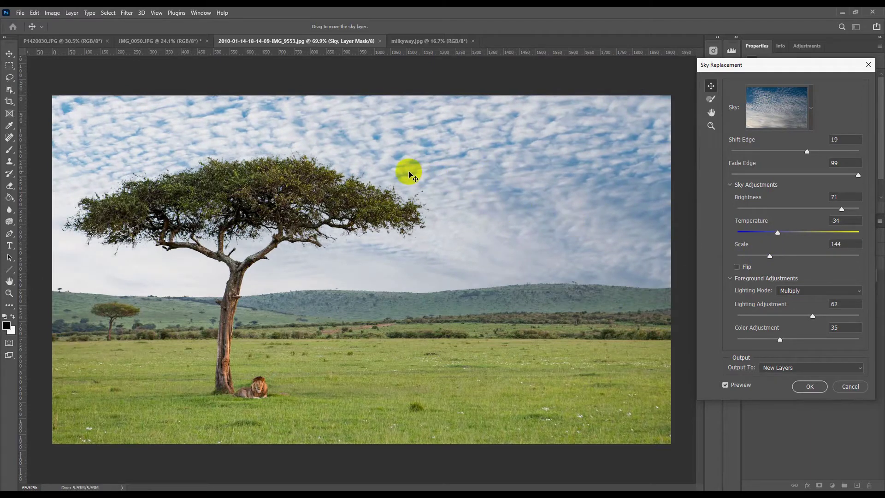
left_click_drag(409, 174, 204, 143)
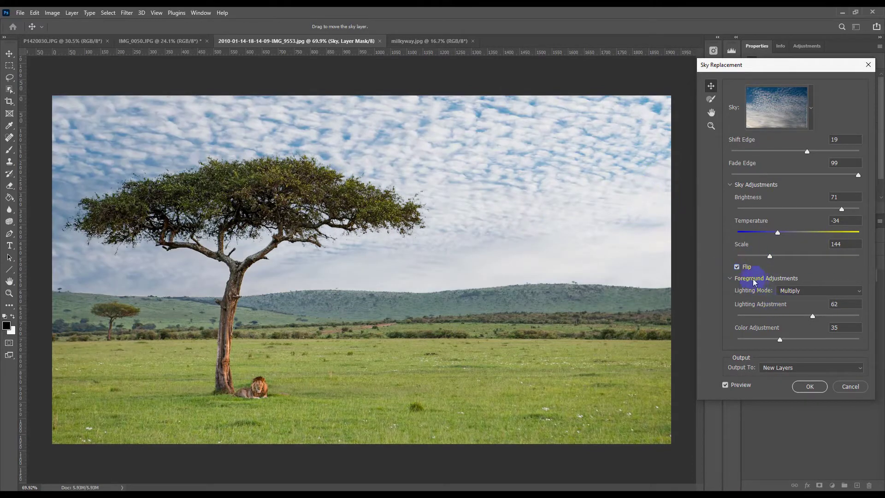
Step: Turn off sky Flip and, after testing Screen, keep Multiply as the foreground Lighting Mode
left_click(738, 267)
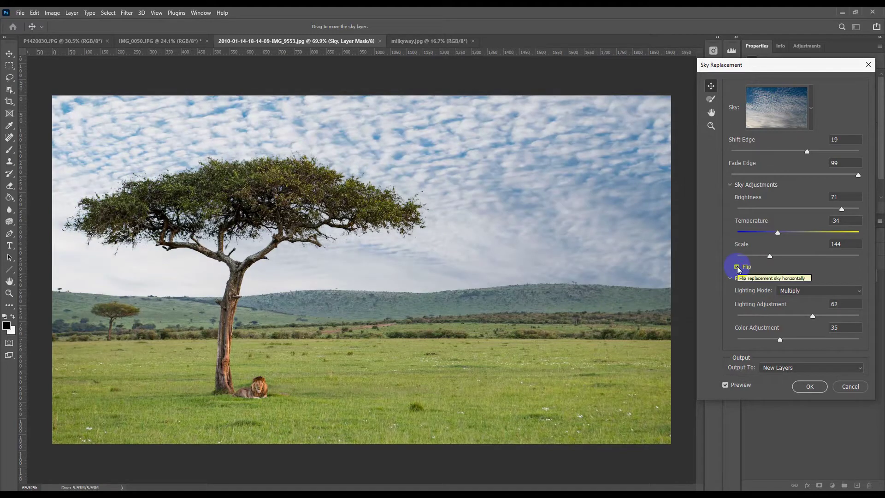
left_click(739, 268)
left_click(738, 268)
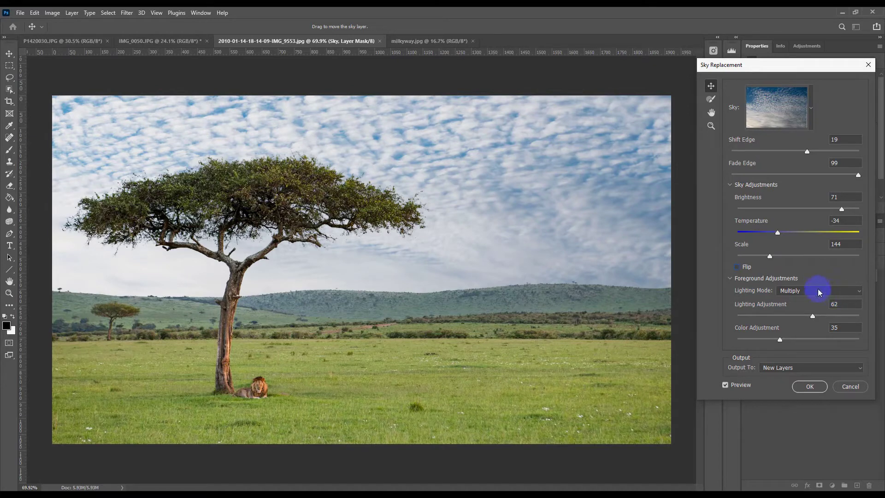
left_click(803, 292)
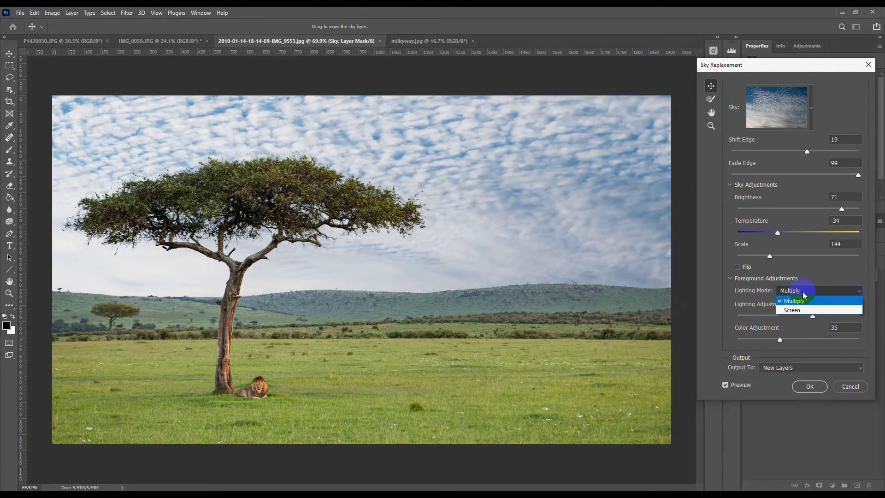
left_click(804, 292)
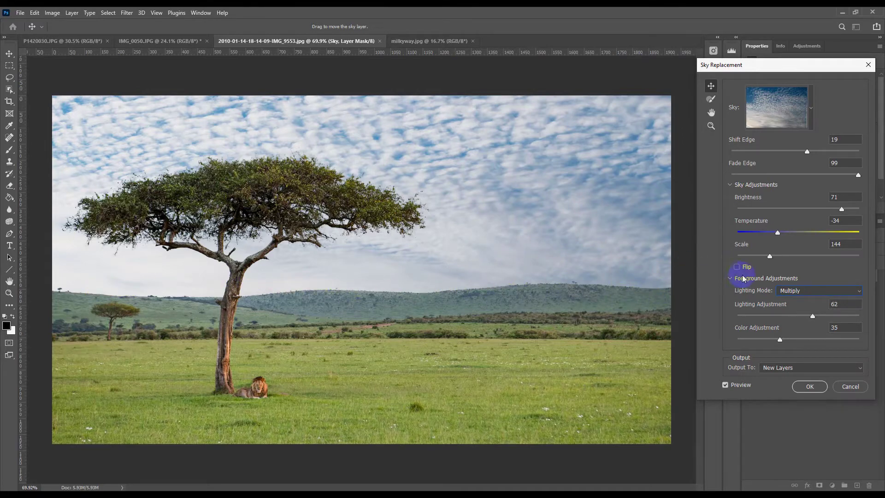
left_click(801, 291)
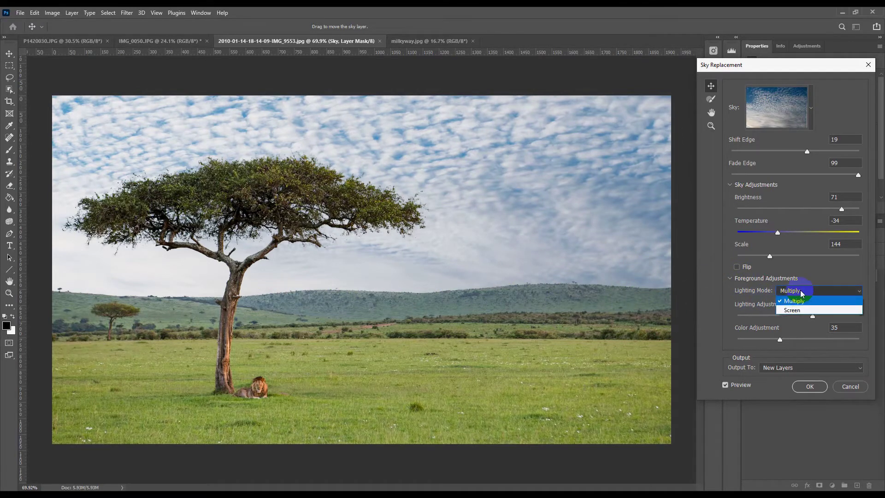
left_click(805, 311)
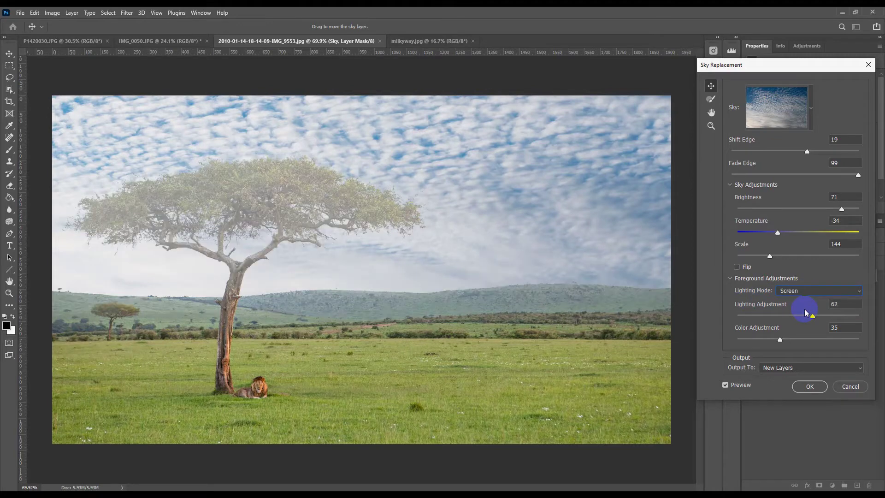
left_click(807, 292)
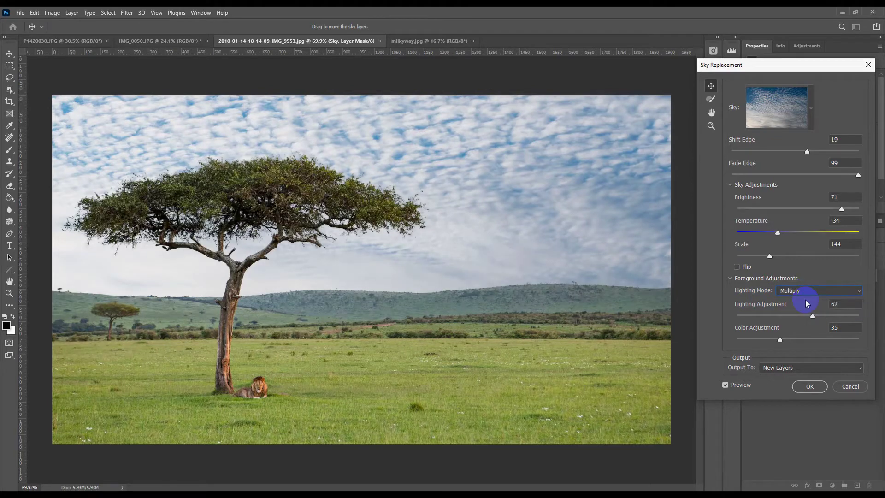
left_click(806, 291)
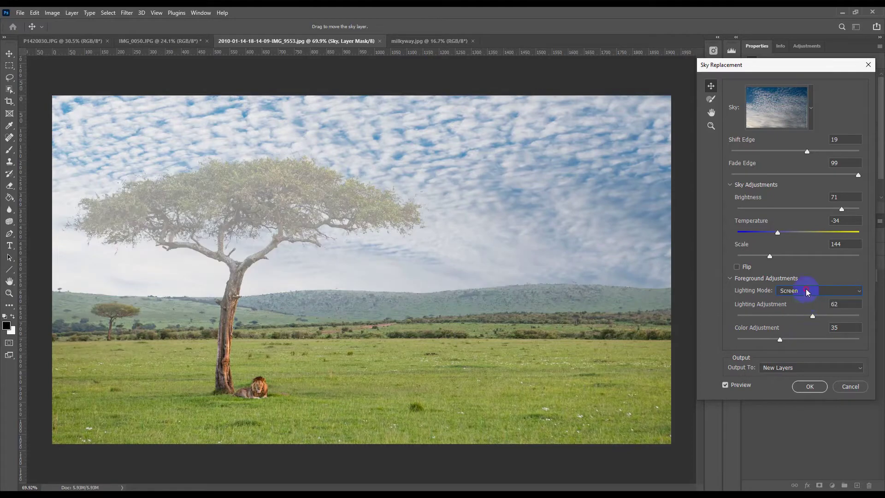
left_click(808, 292)
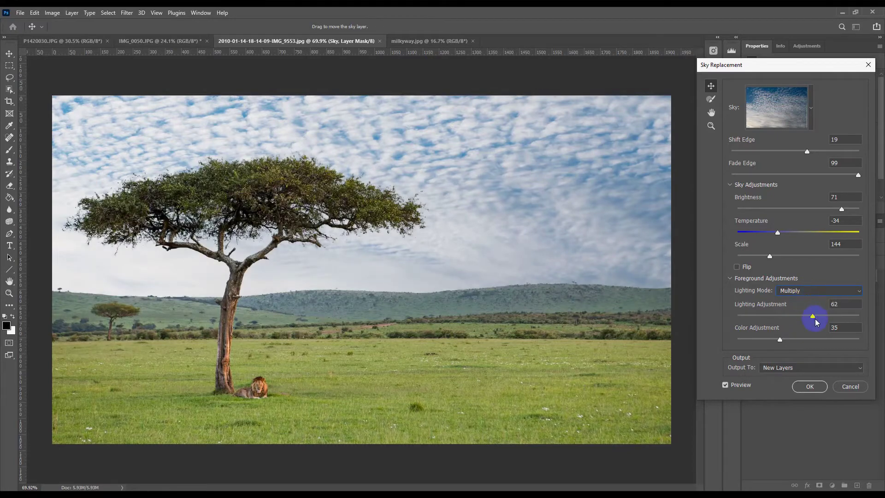
Step: Raise foreground Lighting Adjustment to 73 and Color Adjustment to 92
mouse_move(815, 317)
left_mouse_down()
mouse_move(853, 317)
mouse_move(735, 328)
mouse_move(798, 311)
mouse_move(858, 314)
mouse_move(738, 317)
mouse_move(854, 312)
mouse_move(828, 322)
left_mouse_up()
mouse_move(780, 341)
left_mouse_down()
mouse_move(848, 338)
mouse_move(744, 343)
mouse_move(851, 335)
left_mouse_up()
left_click(822, 368)
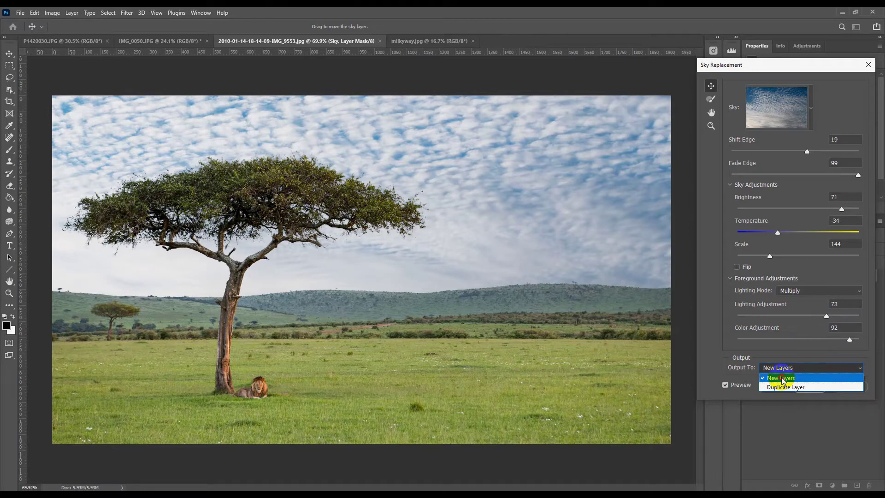
Step: After trying Duplicate Layer, set Output To back to New Layers and apply the sky replacement
left_click(783, 379)
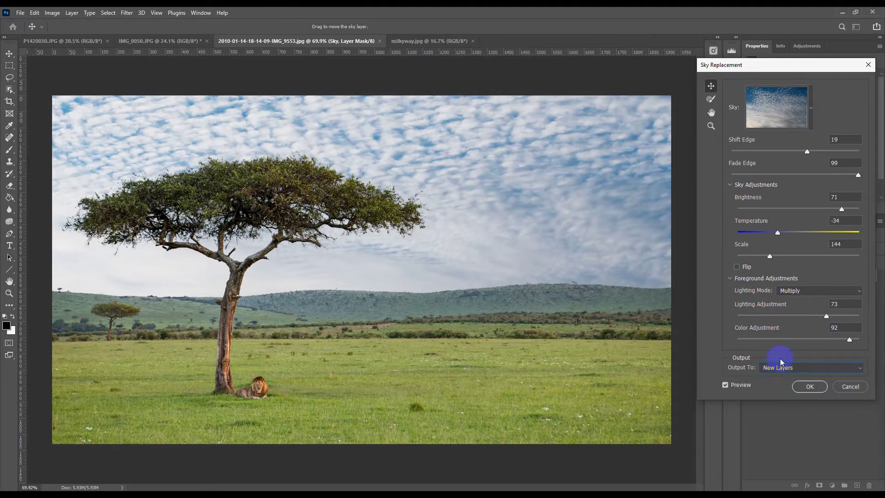
left_click(212, 188)
left_click(800, 367)
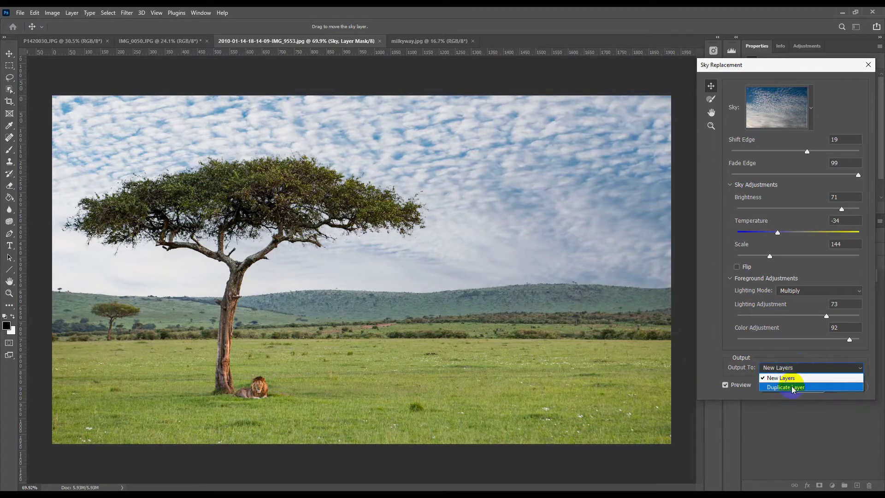
left_click(791, 387)
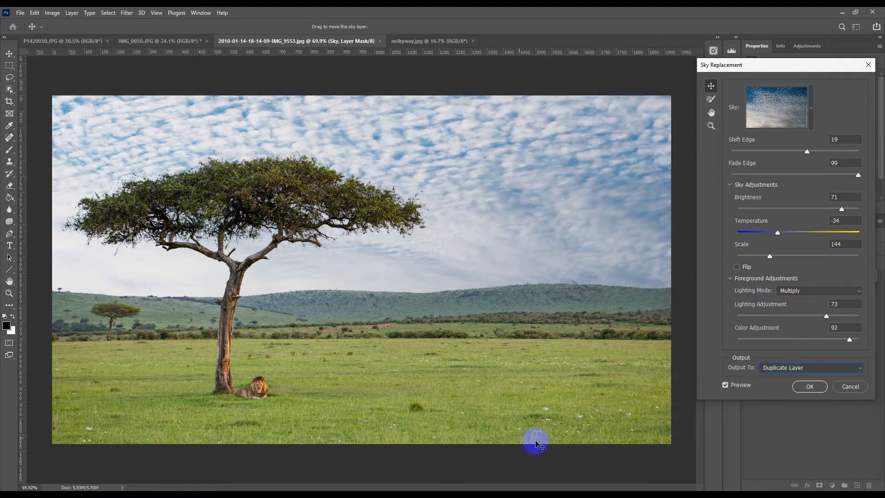
left_click(807, 367)
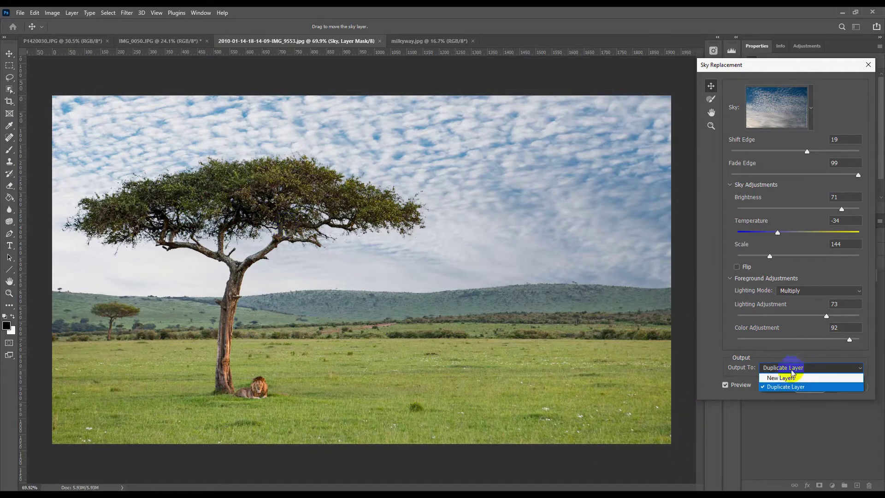
left_click(788, 381)
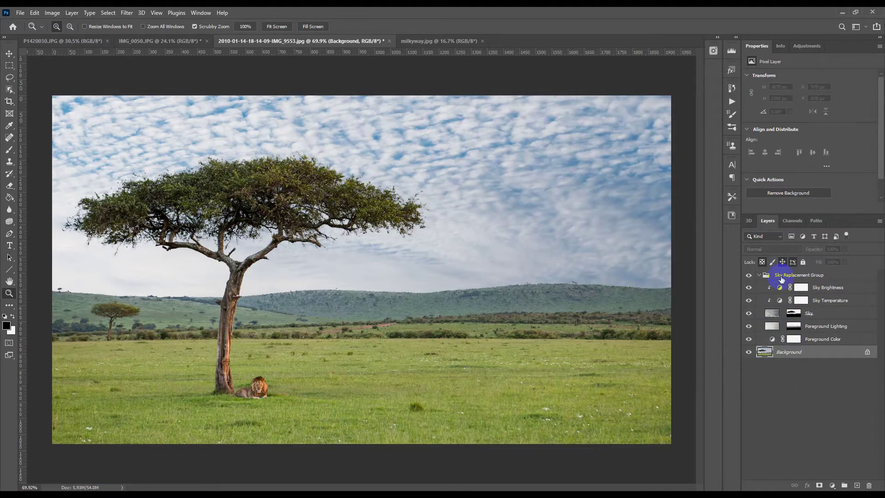
Step: Check the sky group by toggling Background visibility, then undo the replacement
left_click(759, 275)
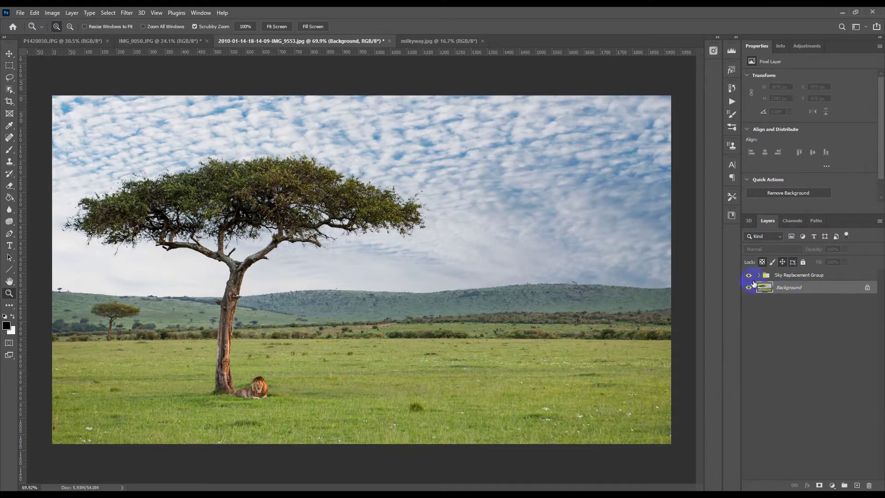
left_click(749, 288)
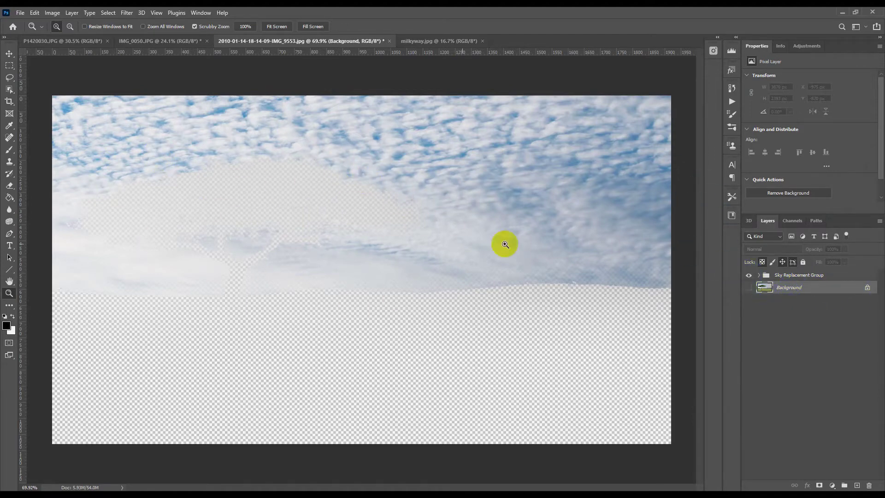
left_click(748, 289)
key("ctrl+z")
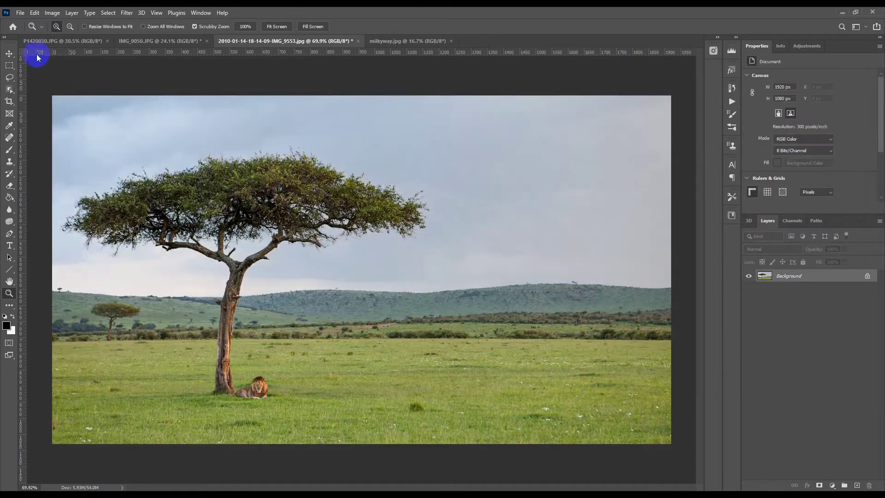
Step: Reapply Sky Replacement with Output To set to Duplicate Layer
left_click(35, 13)
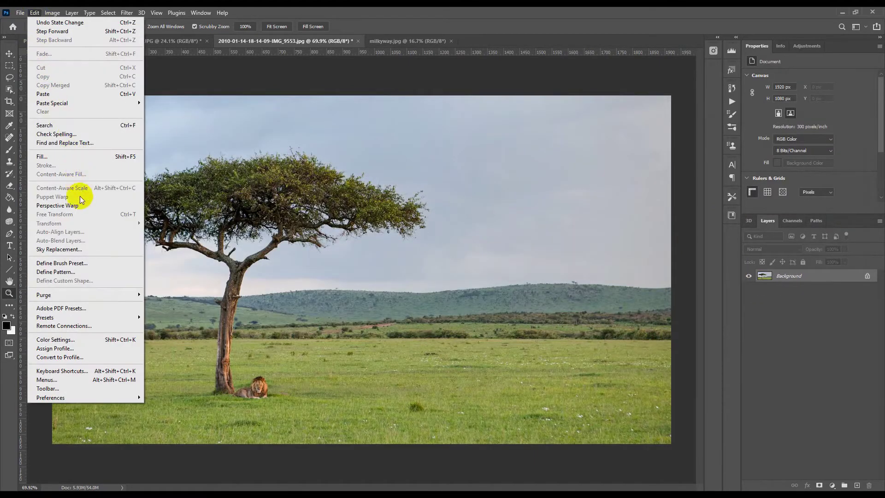
left_click(85, 250)
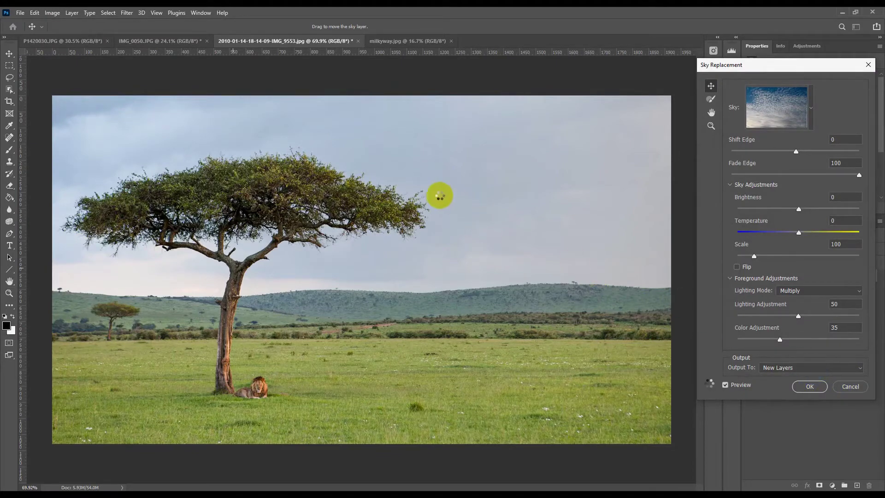
left_click(806, 370)
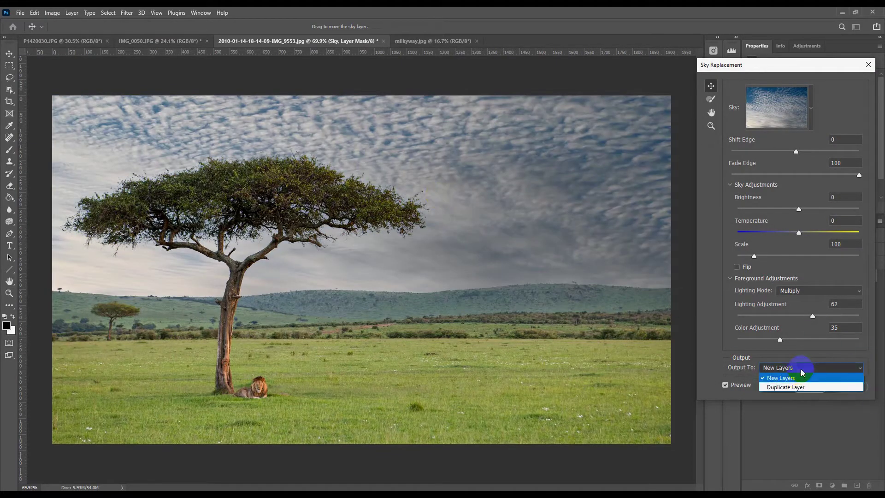
left_click(797, 385)
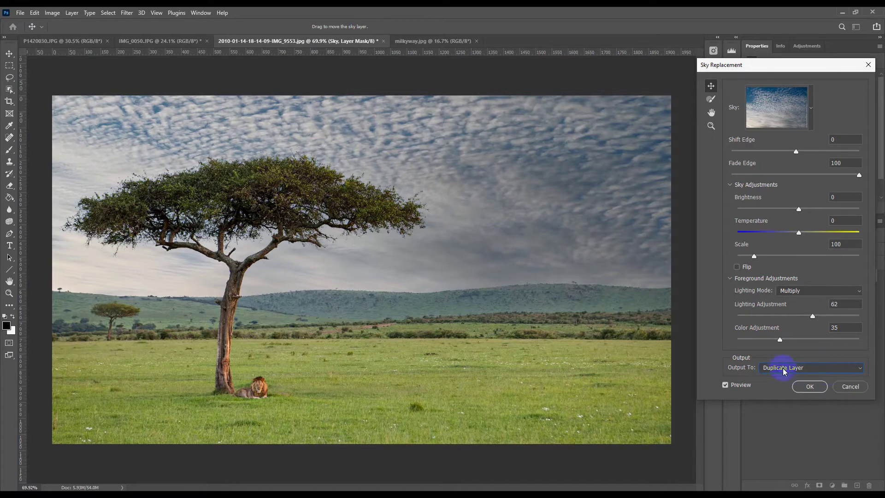
left_click(808, 388)
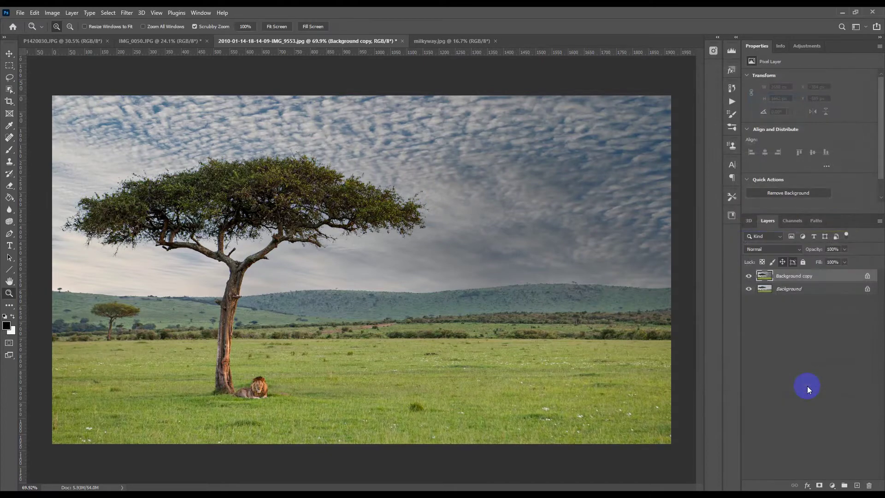
Step: Undo the duplicate-layer result and reapply Sky Replacement with Output To: New Layers
left_click(749, 289)
key("ctrl+z")
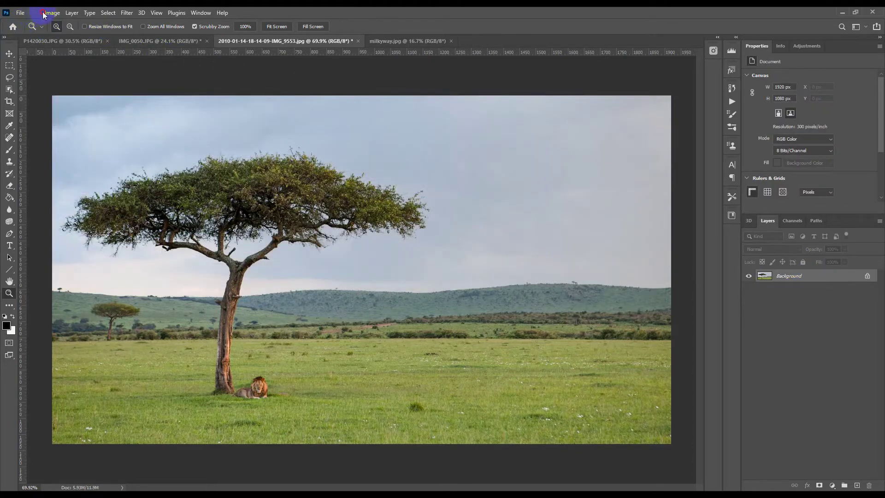
left_click(34, 13)
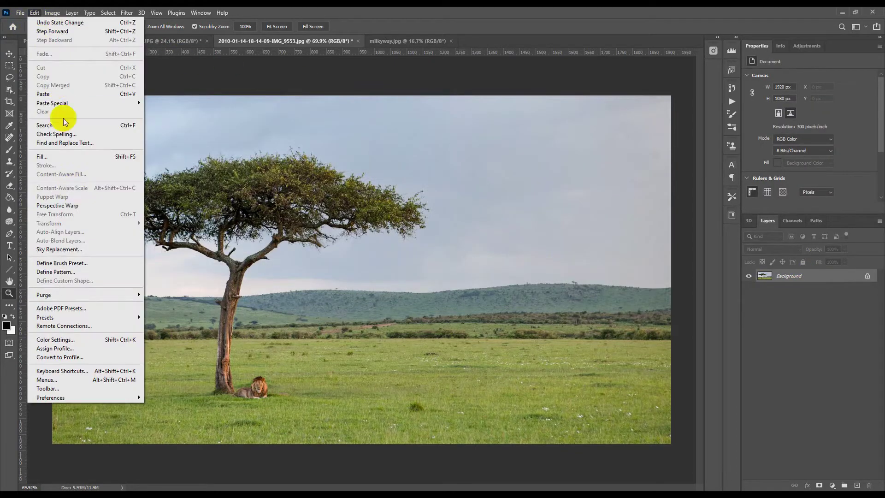
left_click(83, 249)
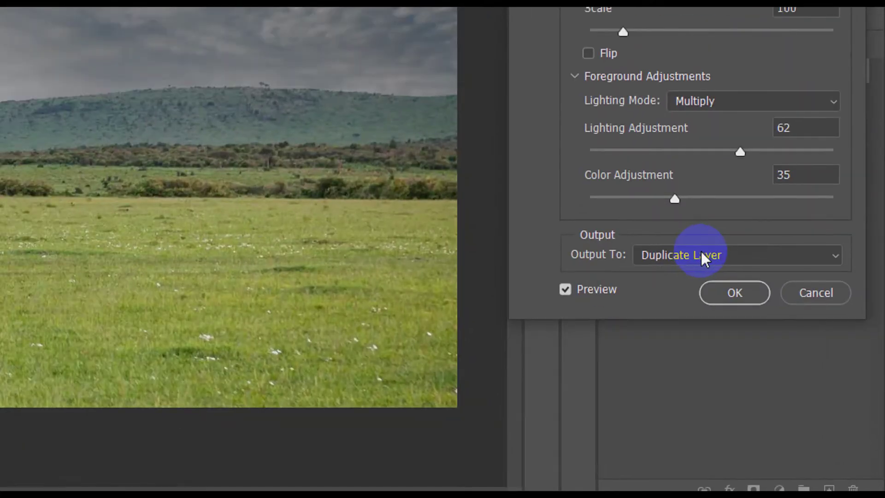
left_click(792, 367)
left_click(699, 276)
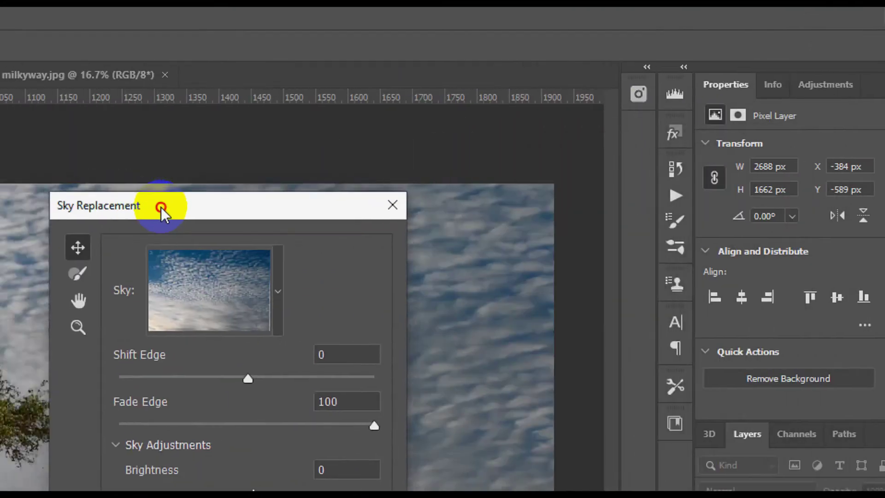
left_click_drag(294, 200, 522, 164)
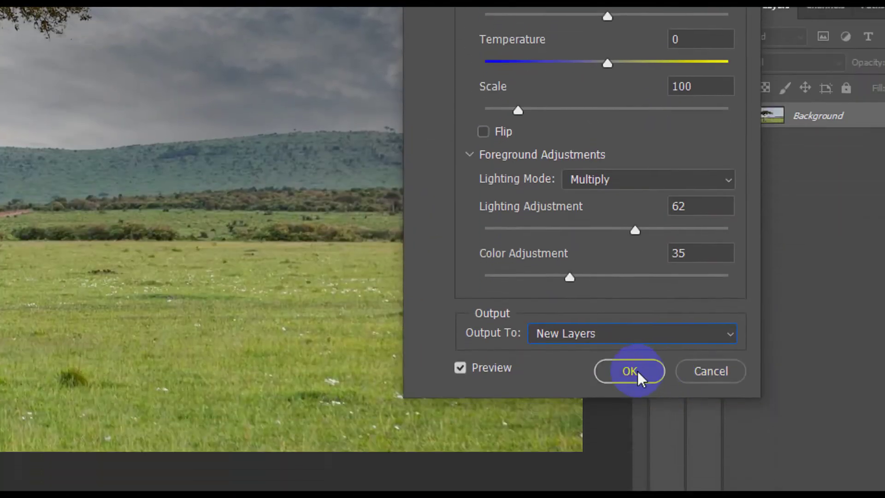
left_click(637, 372)
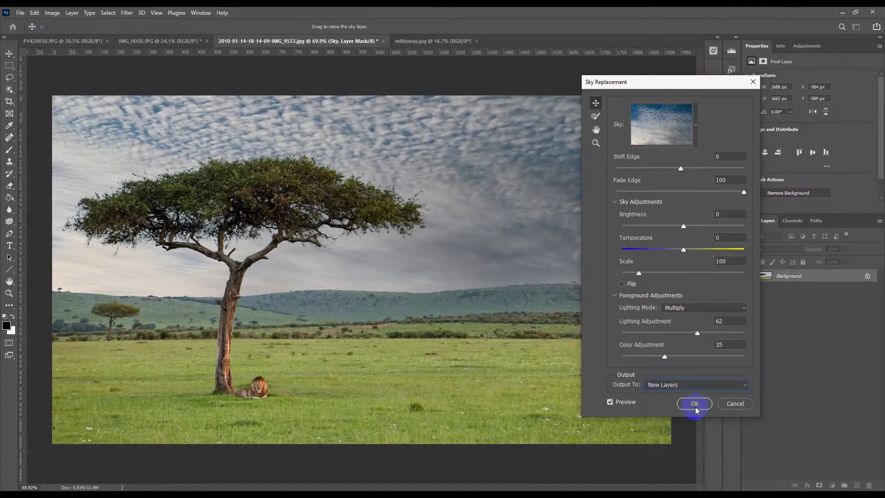
left_click(626, 370)
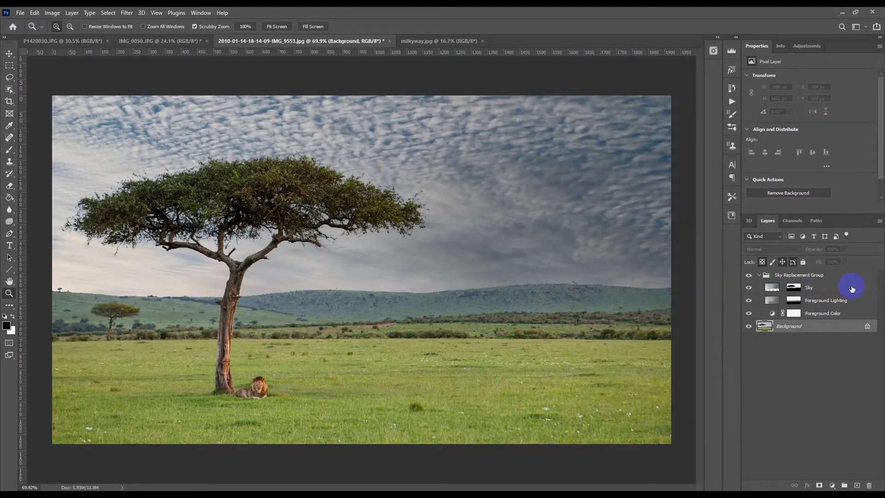
Step: Add a Color Balance layer clipped to Sky, pushing midtones Blue to +54
left_click(771, 289)
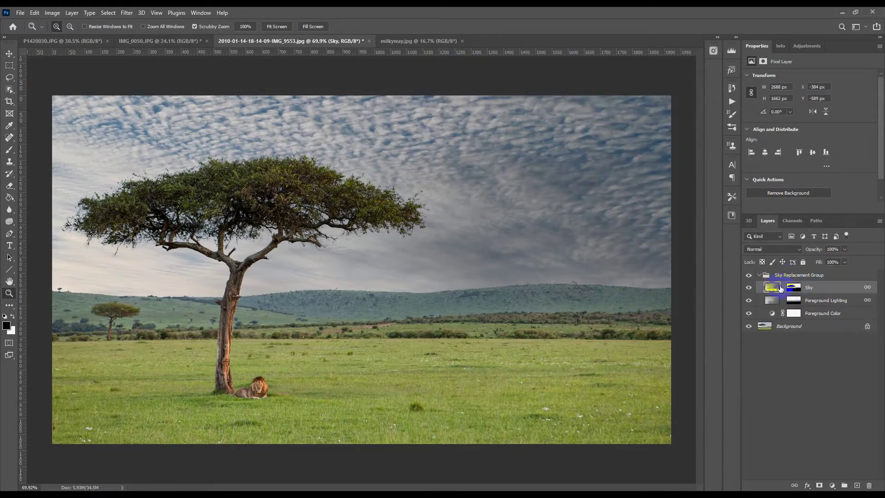
left_click(815, 48)
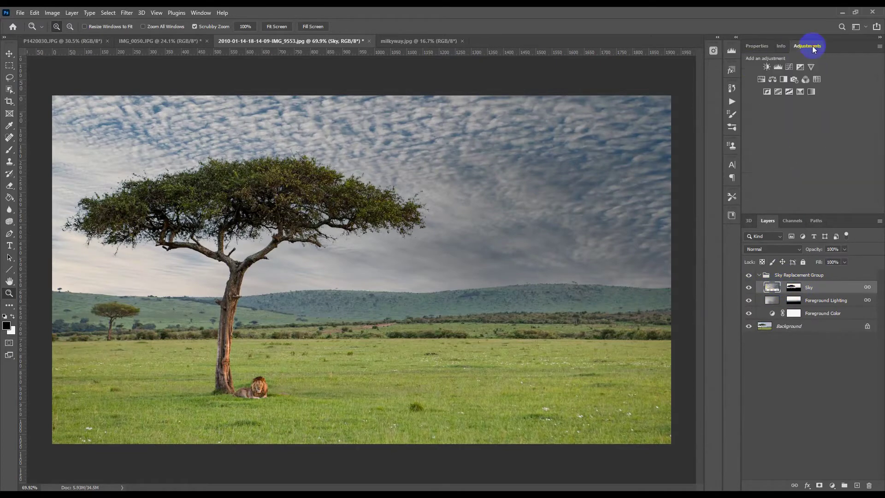
left_click(772, 80)
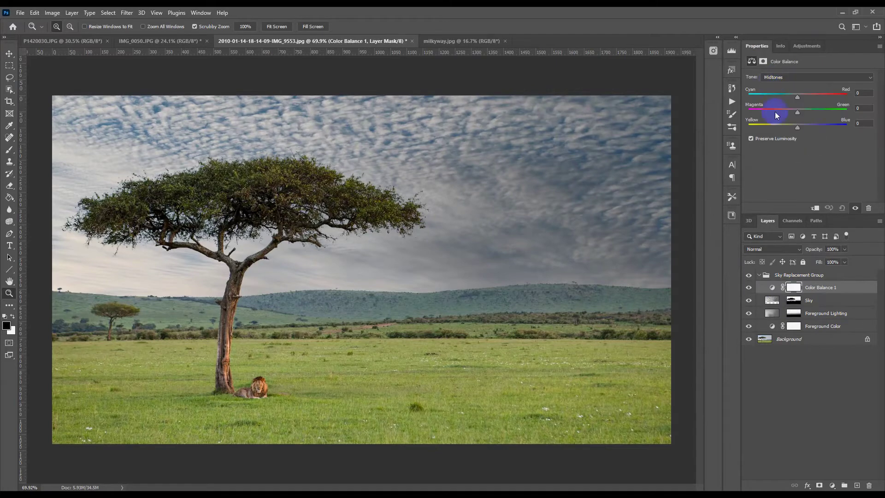
left_click(812, 294, "alt")
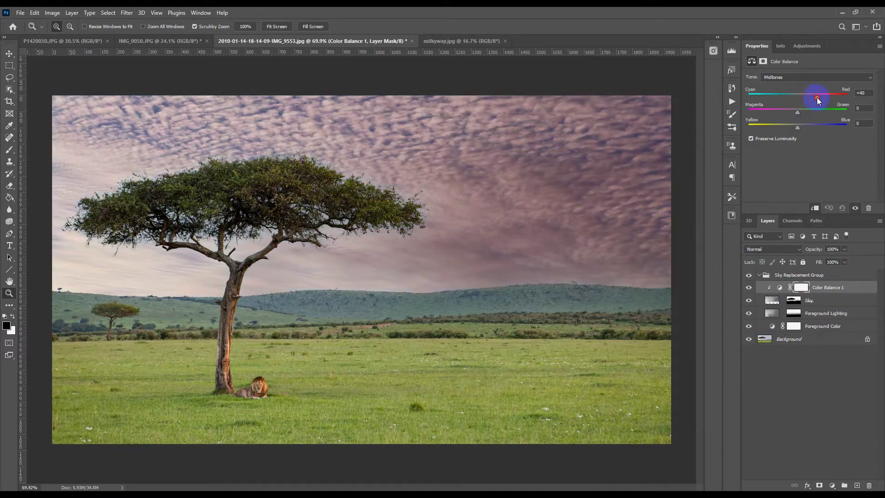
mouse_move(815, 97)
left_mouse_down()
mouse_move(821, 114)
mouse_move(807, 128)
left_mouse_up()
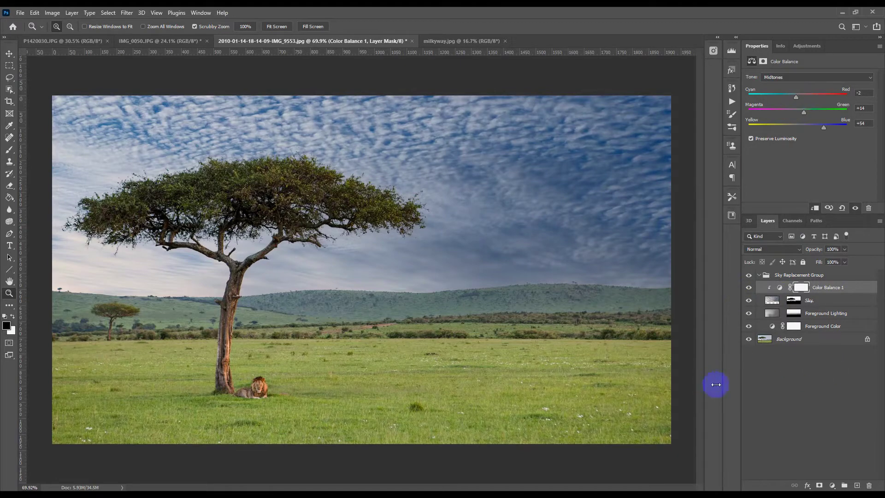
Step: Toggle the Background layer's visibility to compare the bluer sky
left_click(751, 340)
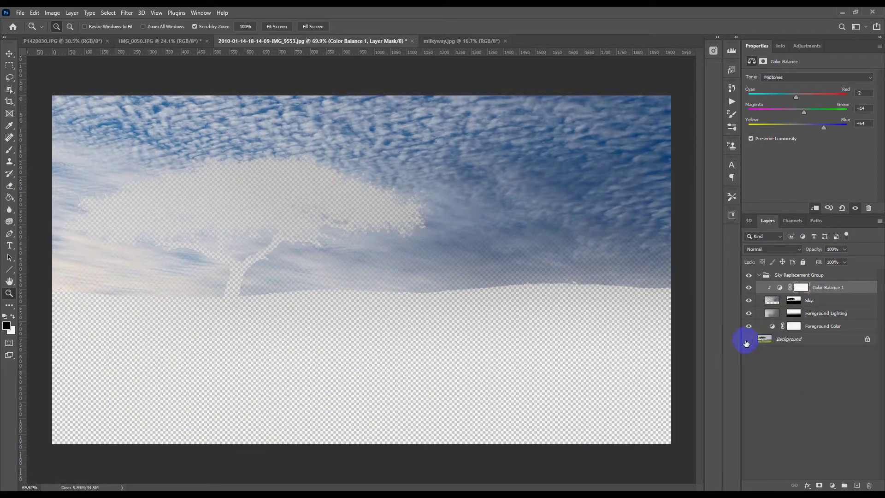
left_click(748, 340)
left_click(747, 341)
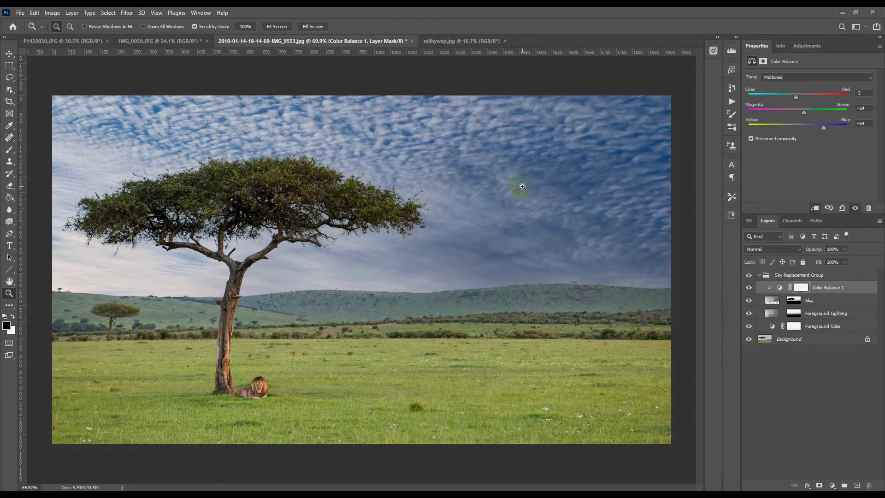
Step: Switch to P1420030.JPG and start Sky Replacement on it
left_click(83, 43)
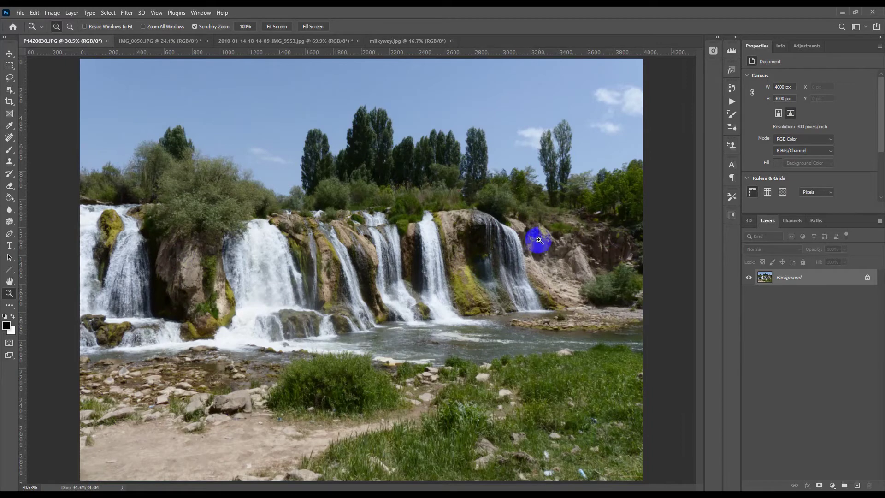
left_click(35, 15)
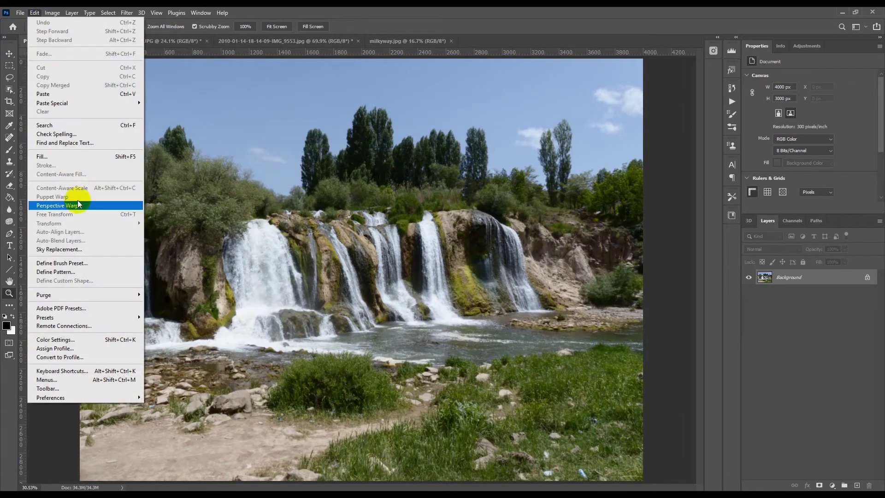
left_click(85, 252)
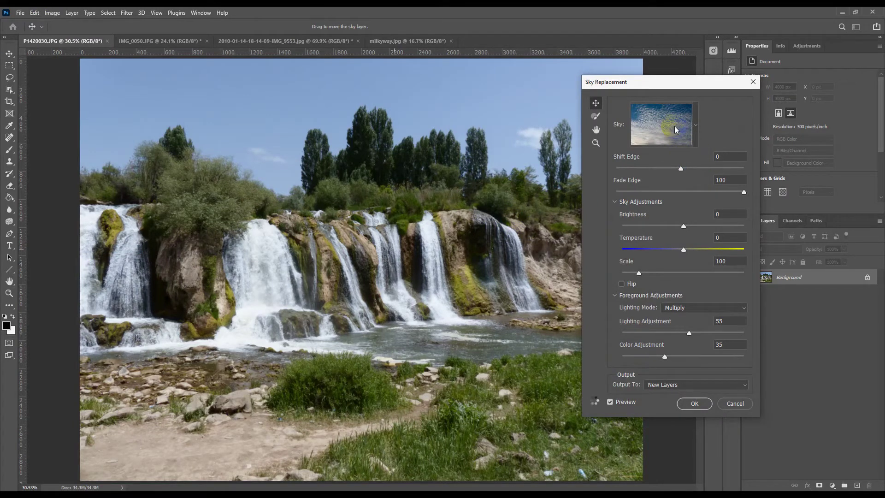
Step: Preview the sunset, Spectacular, stormy and overcast preset skies on the waterfall
left_click_drag(685, 84, 776, 73)
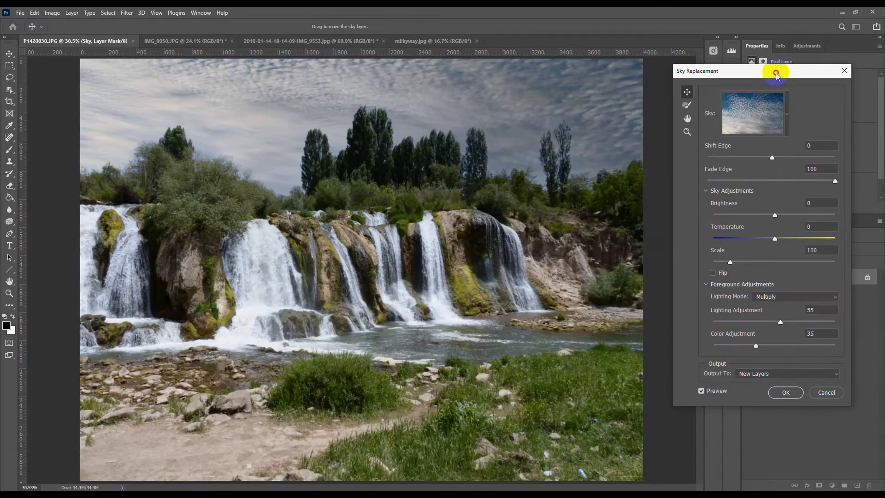
left_click(787, 114)
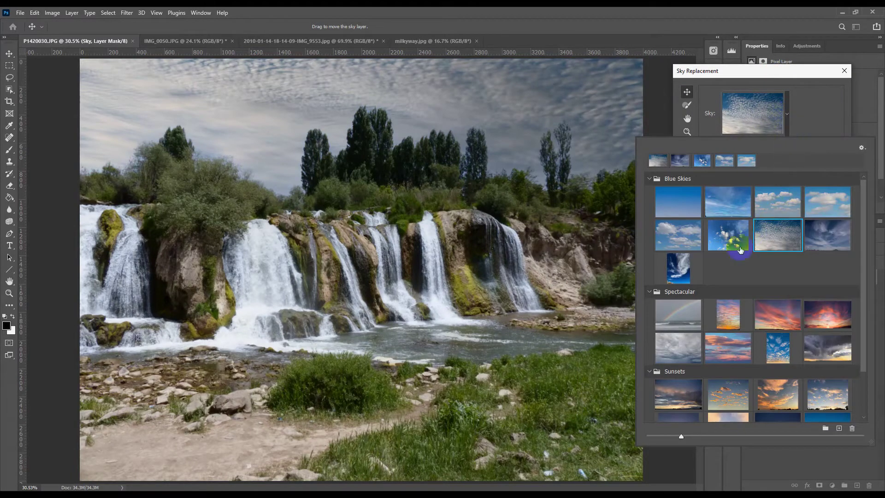
left_click(733, 316)
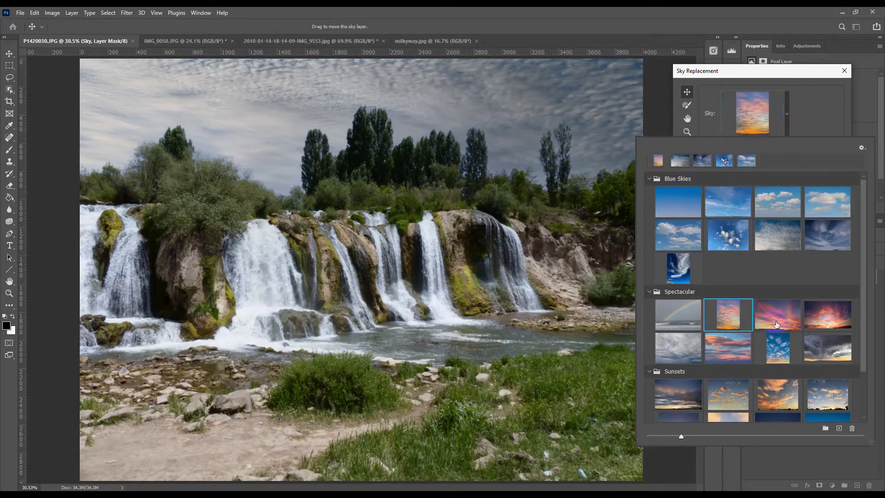
left_click(787, 317)
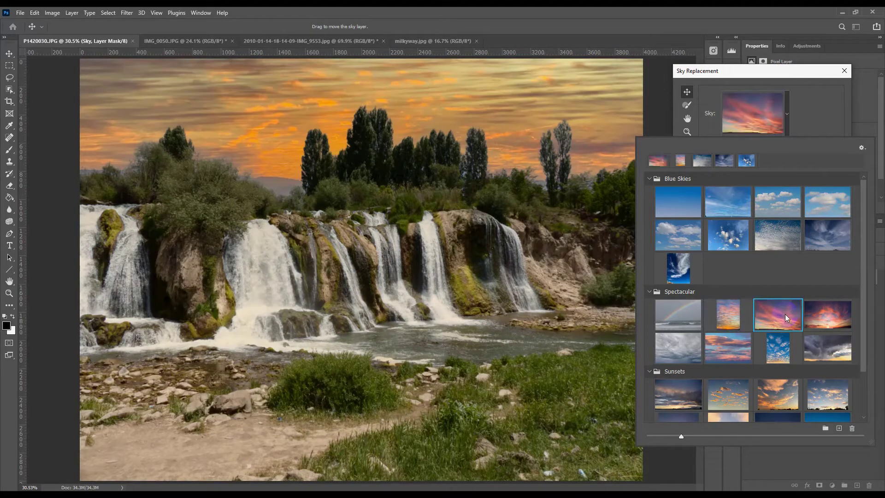
left_click(835, 318)
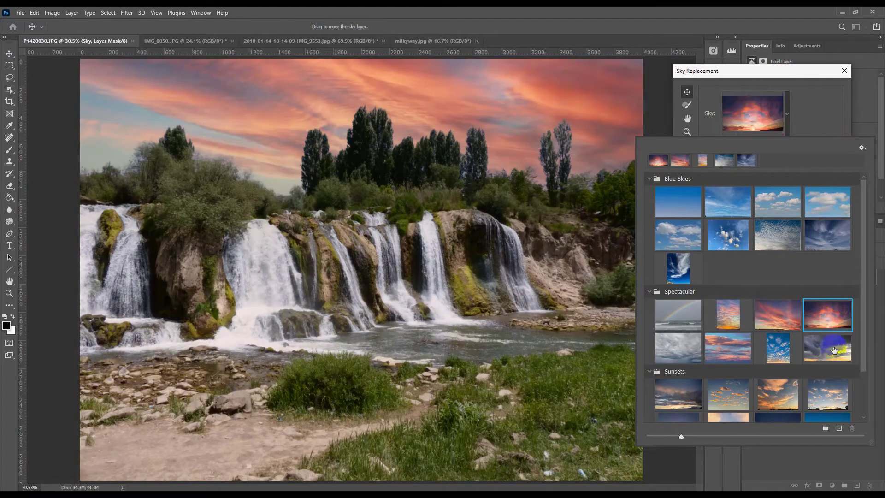
left_click(824, 354)
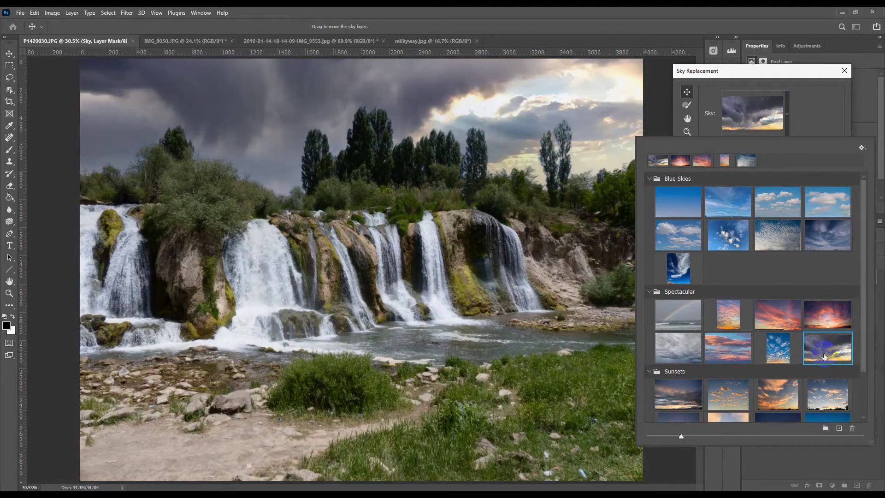
left_click(689, 348)
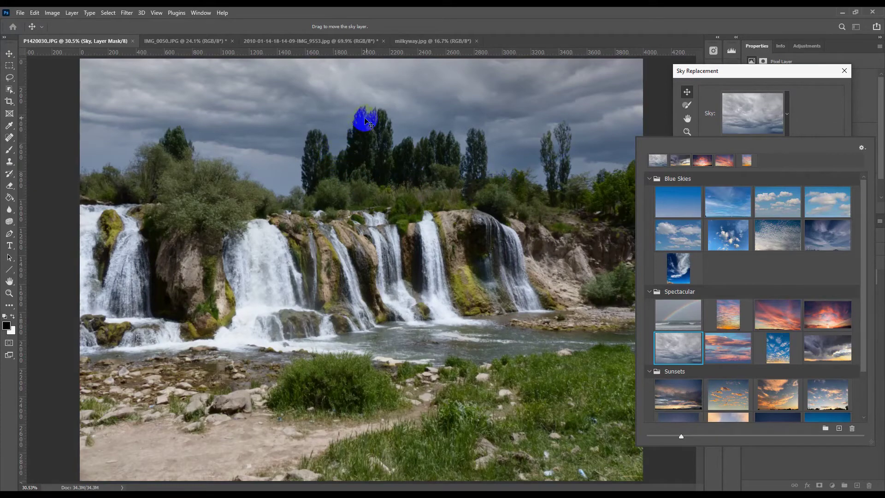
Step: Close the preset gallery and cancel Sky Replacement, keeping the original blue sky
scroll(333, 151, "up", 5)
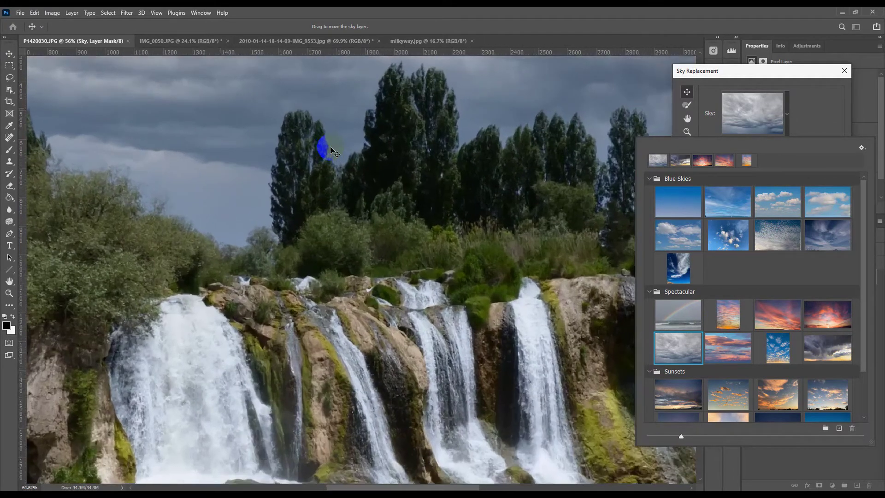
scroll(333, 151, "up", 2)
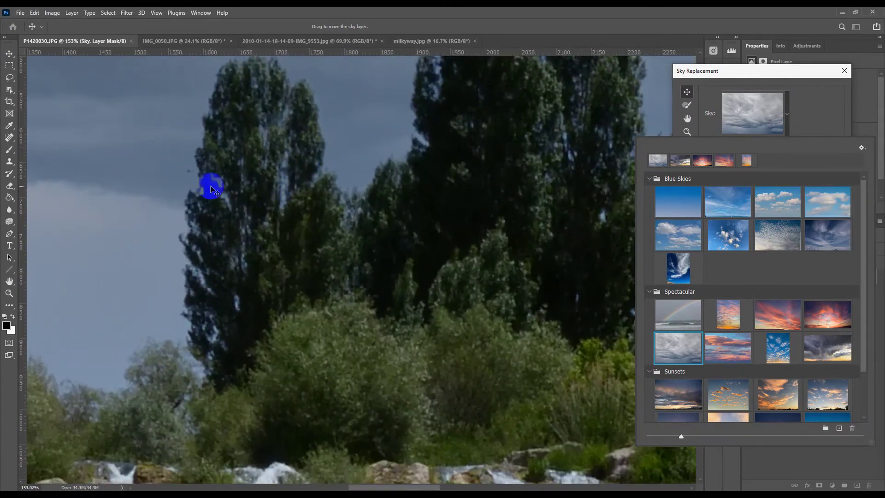
scroll(289, 234, "down", 1)
scroll(288, 233, "down", 2)
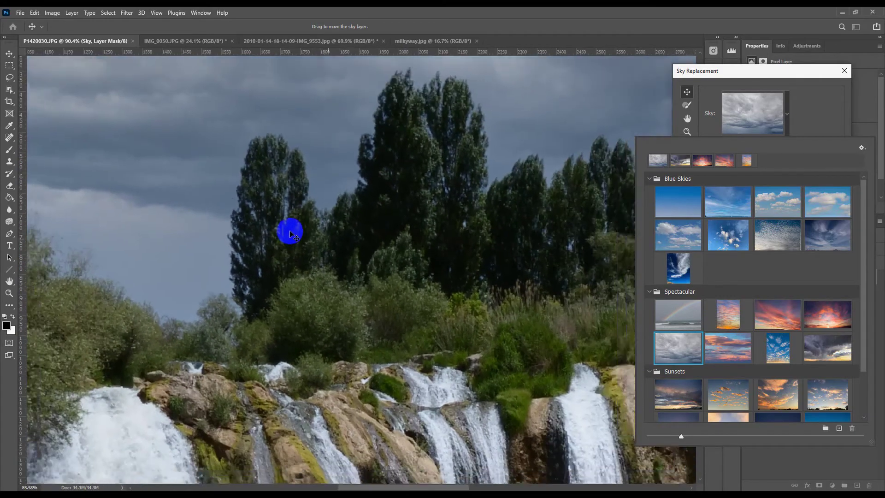
scroll(289, 234, "down", 2)
scroll(290, 235, "down", 1)
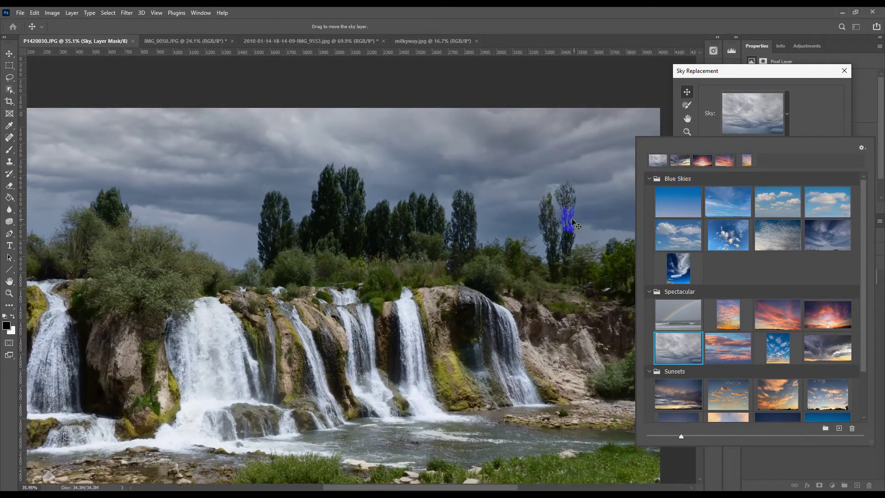
scroll(569, 217, "up", 3)
scroll(571, 220, "down", 1)
scroll(568, 219, "down", 2)
scroll(565, 219, "down", 2)
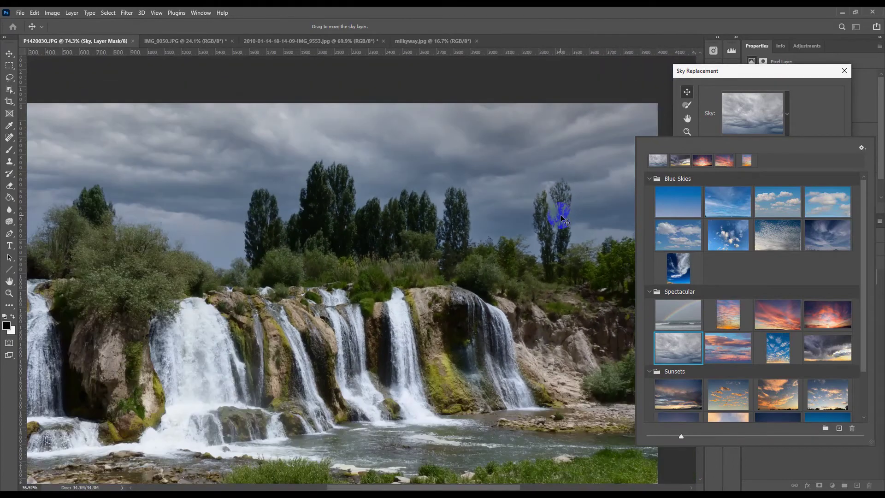
scroll(559, 218, "down", 1)
scroll(556, 215, "down", 1)
scroll(451, 193, "up", 2)
scroll(451, 194, "up", 1)
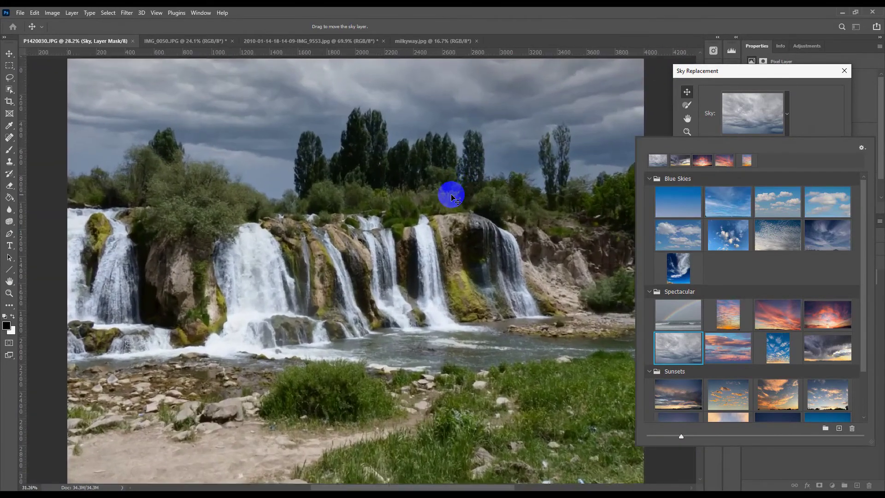
scroll(452, 196, "up", 2)
scroll(451, 194, "down", 3)
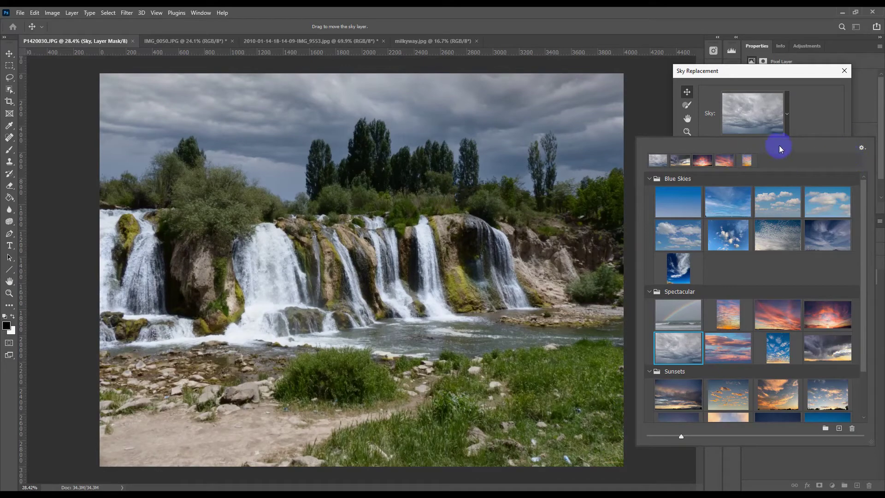
left_click(796, 107)
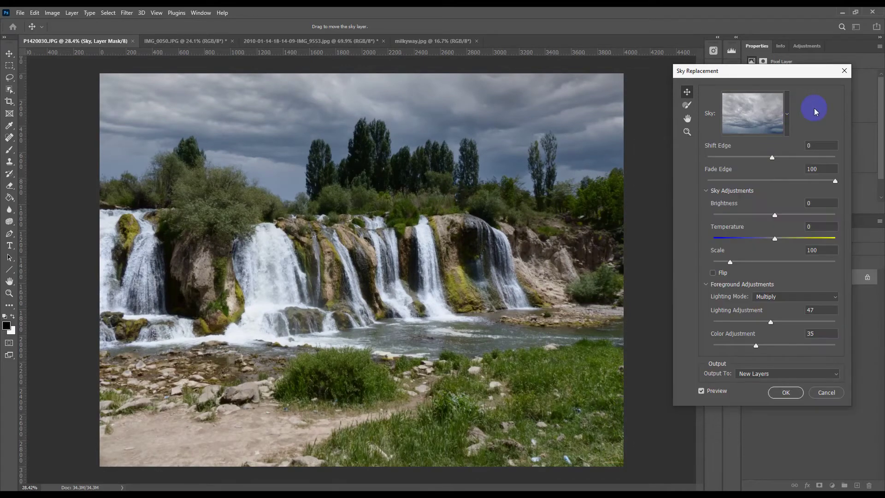
left_click(826, 392)
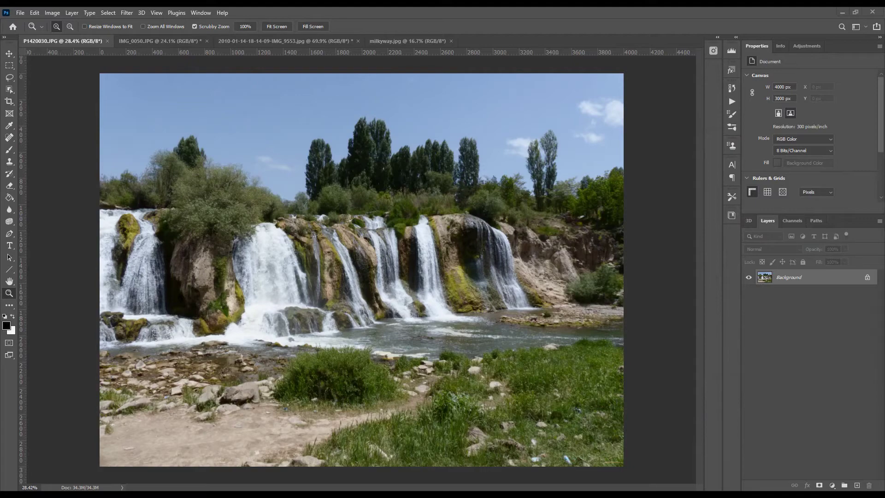
Step: Open pexels-pixabay-46160.jpg through Camera Raw as a new document
left_click(551, 161)
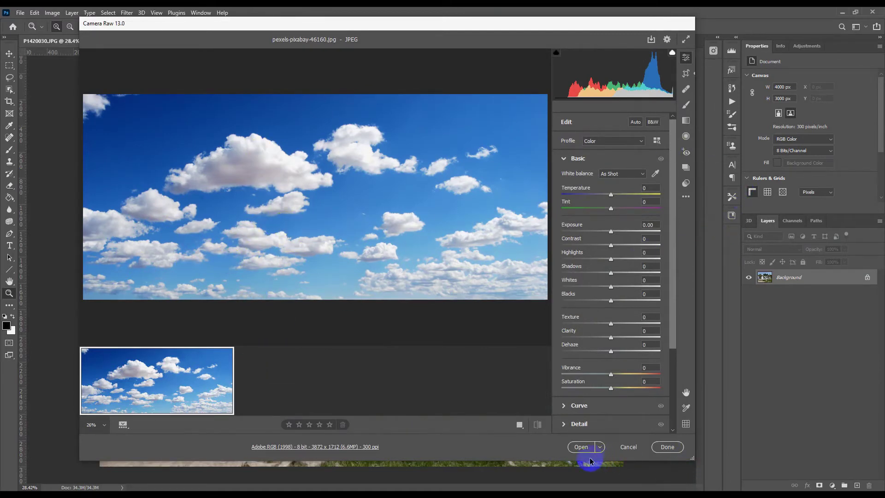
left_click(576, 448)
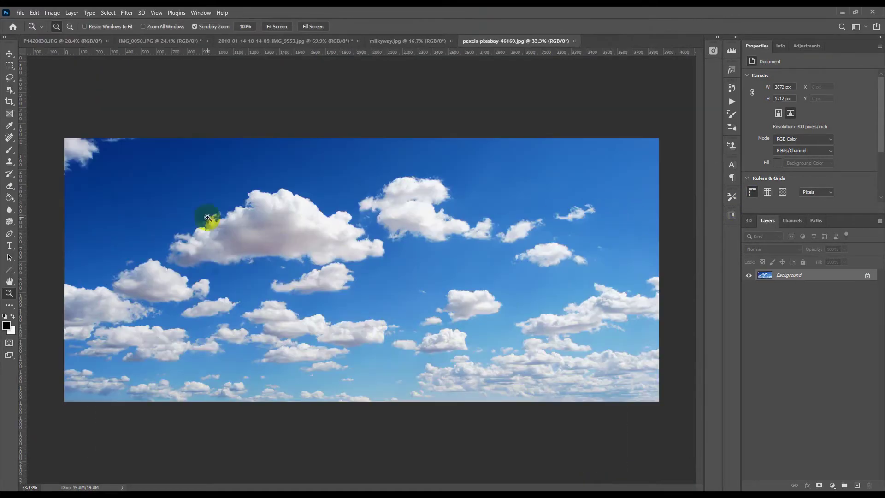
Step: Start a red text layer left of centre with a 232 px font size
left_click(9, 245)
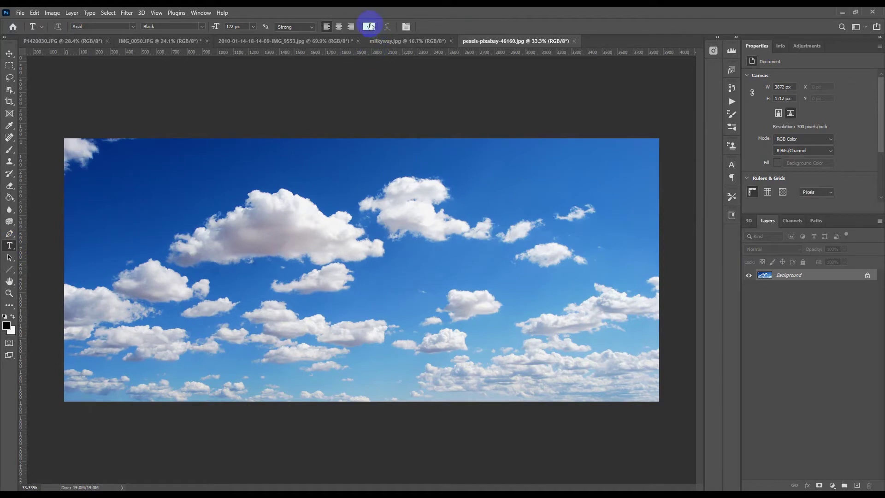
left_click(369, 26)
left_click(560, 174)
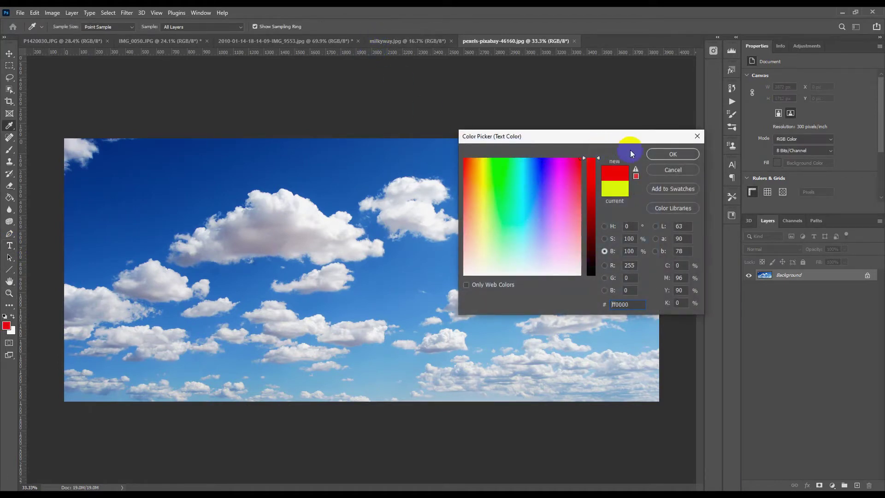
left_click(673, 154)
left_click(128, 272)
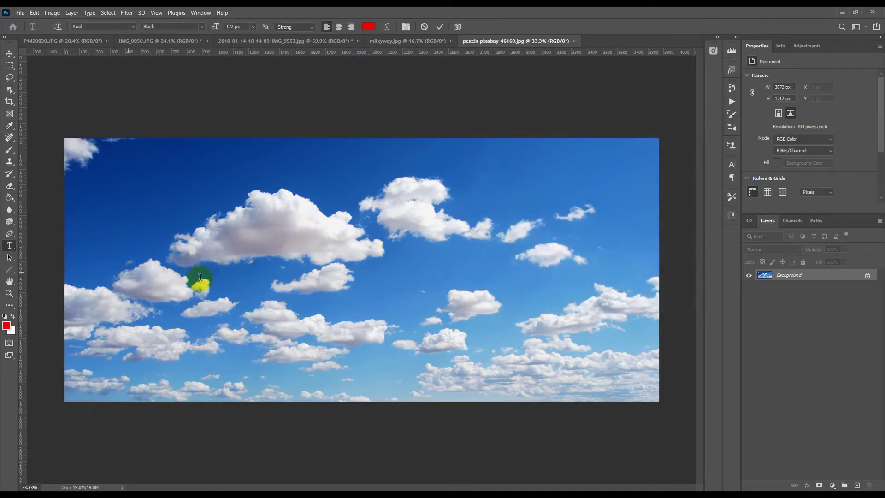
left_click_drag(260, 277, 237, 270)
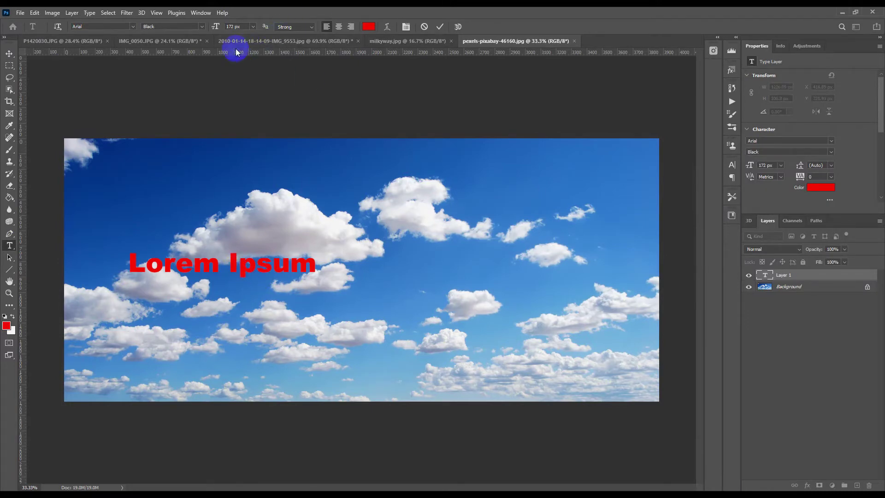
left_click(228, 26)
double_click(228, 26)
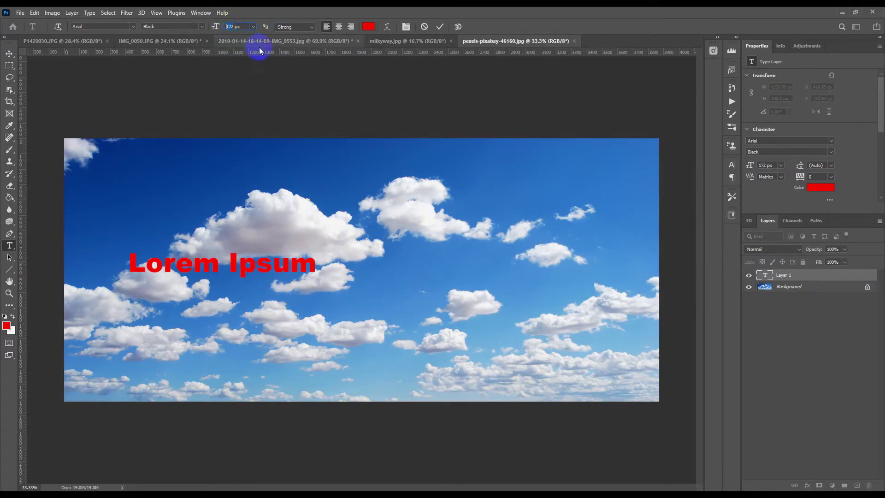
type("32")
key("Return")
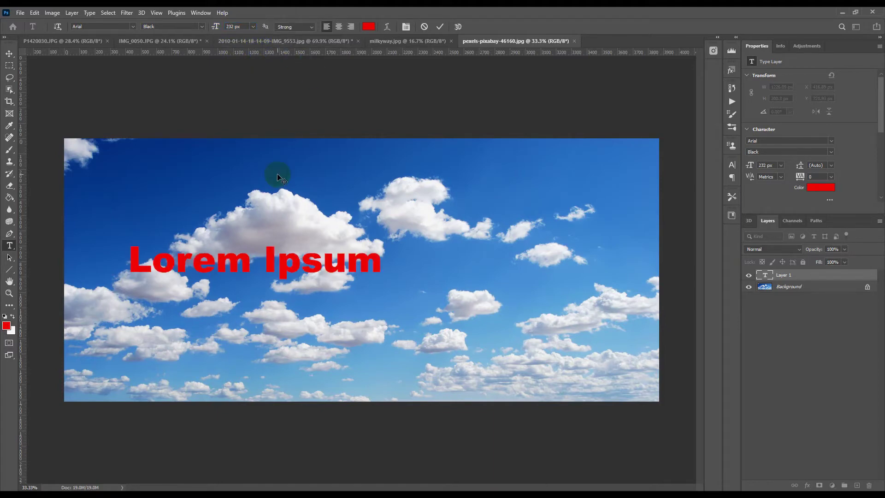
left_click(278, 177)
Step: Replace the placeholder text with 'Muradiye' and commit it
left_click_drag(129, 267, 136, 266)
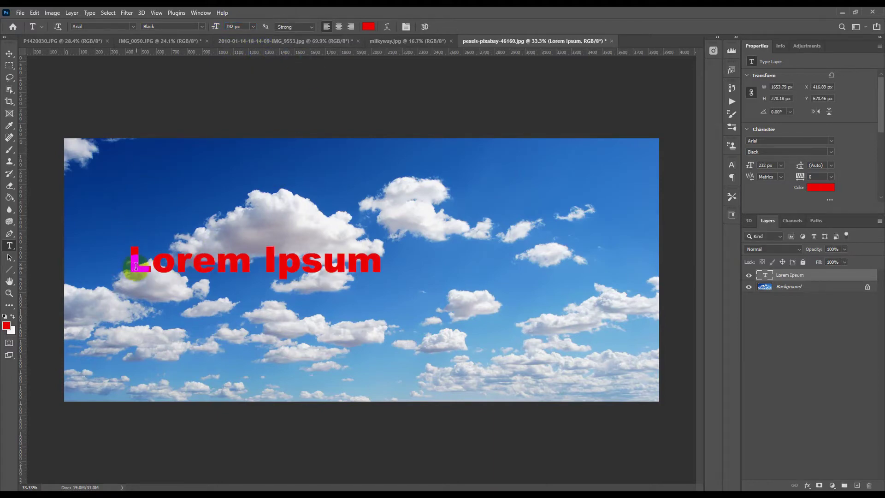
left_click(290, 261)
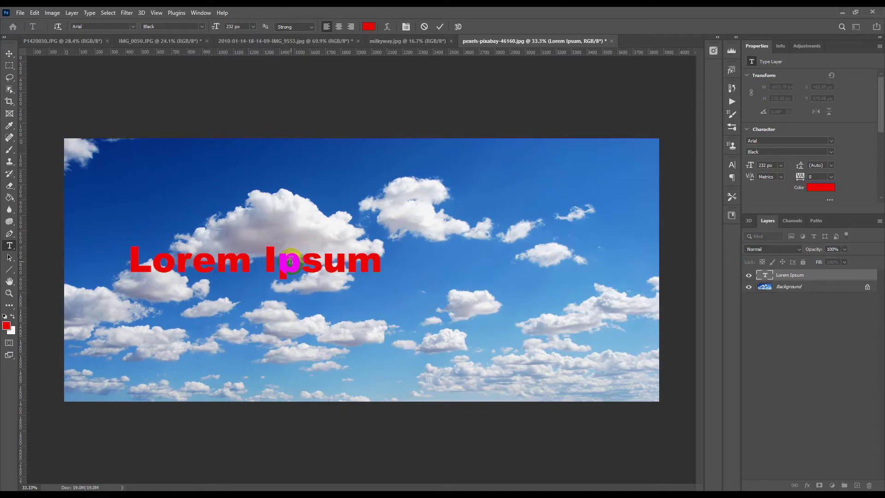
key("ctrl+a")
type("Murad’")
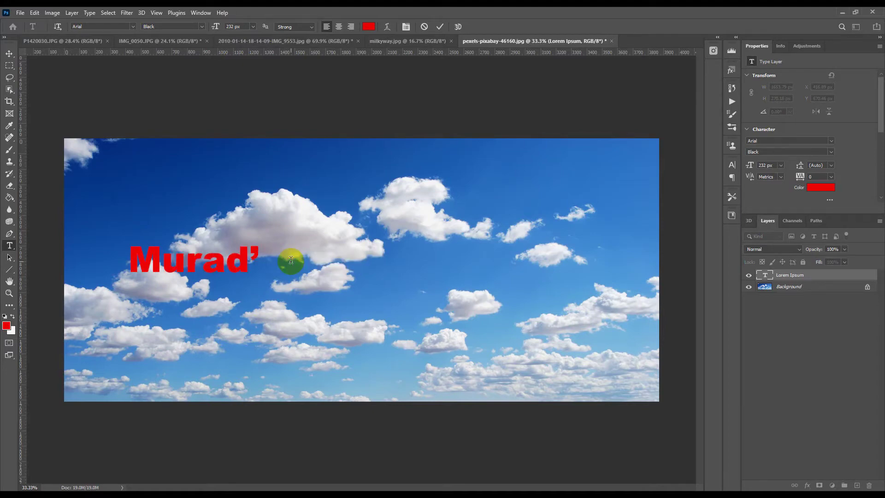
key("BackSpace")
type("iye")
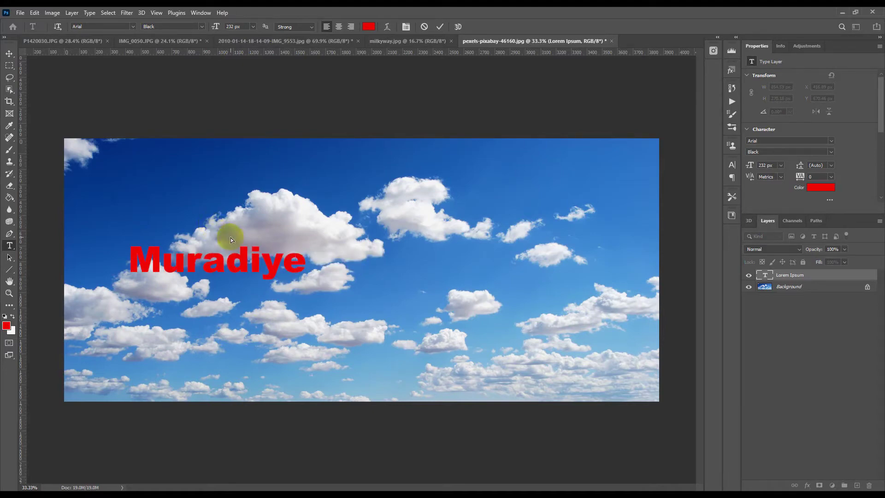
key("ctrl+t")
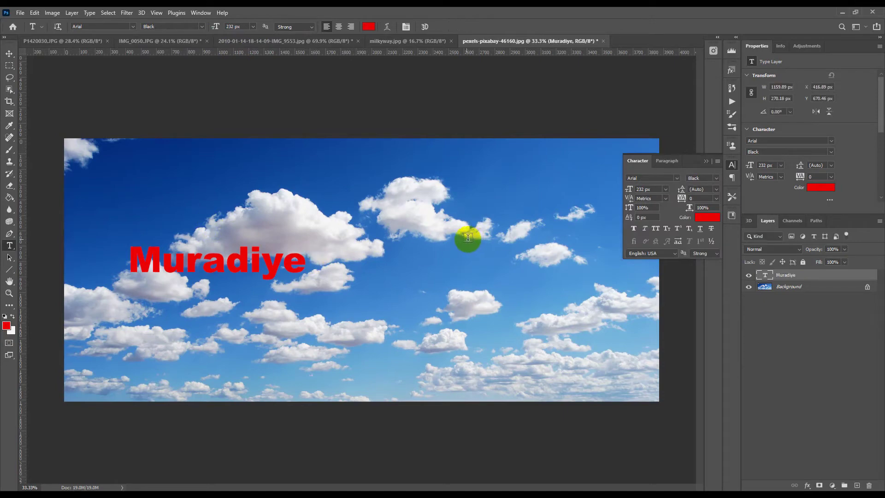
left_click(9, 65)
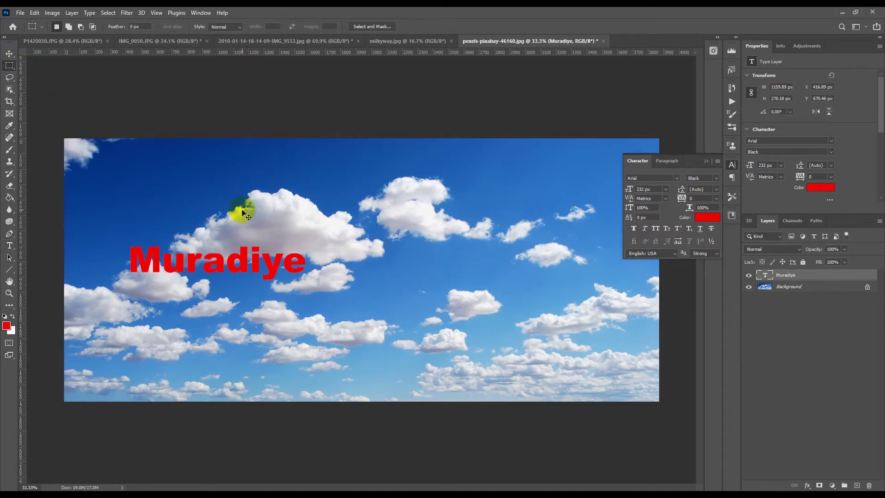
Step: Free Transform the Muradiye text to enlarge it across the sky
key("ctrl+t")
mouse_move(306, 282)
left_mouse_down()
mouse_move(524, 331)
mouse_move(596, 372)
mouse_move(588, 370)
left_mouse_up()
left_click_drag(500, 311, 485, 312)
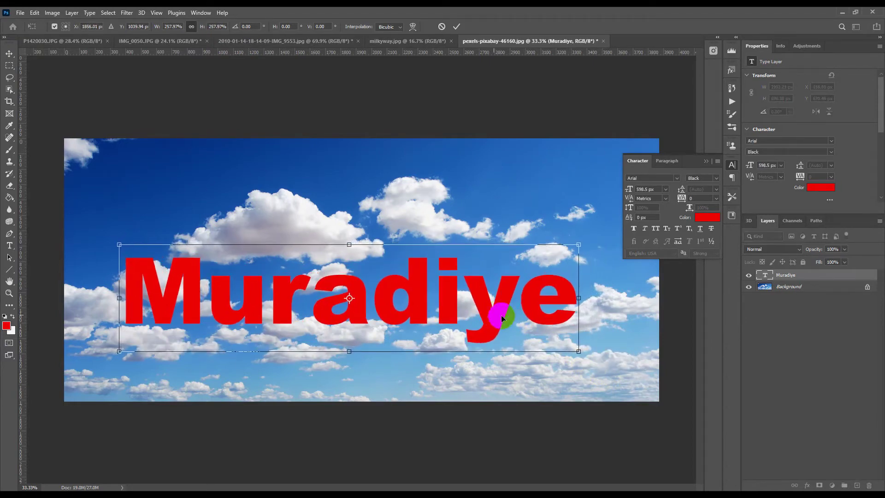
left_click(706, 161)
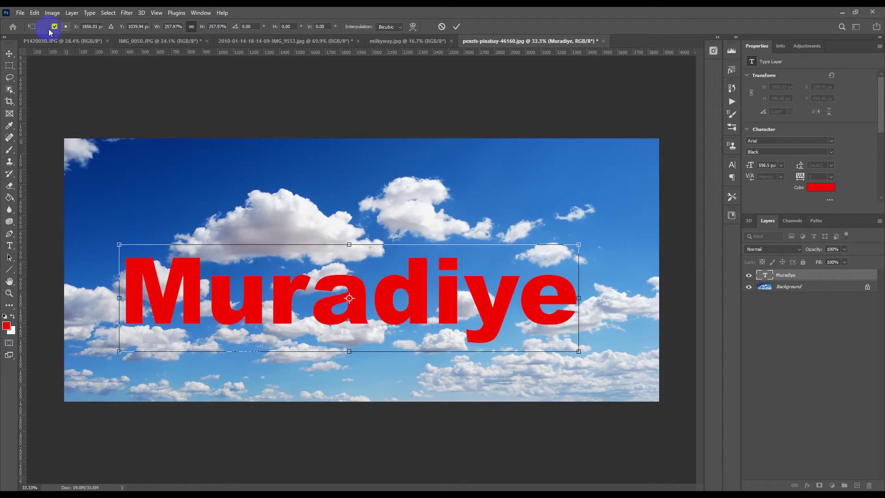
left_click(20, 13)
Step: Save a copy as muradiye JPEG at quality 12, then return to P1420030.JPG
left_click(54, 124)
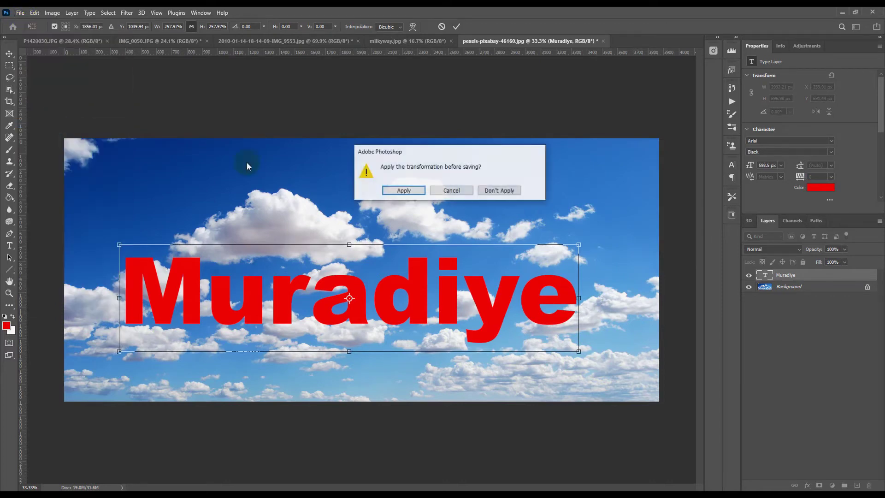
left_click(403, 191)
type("m")
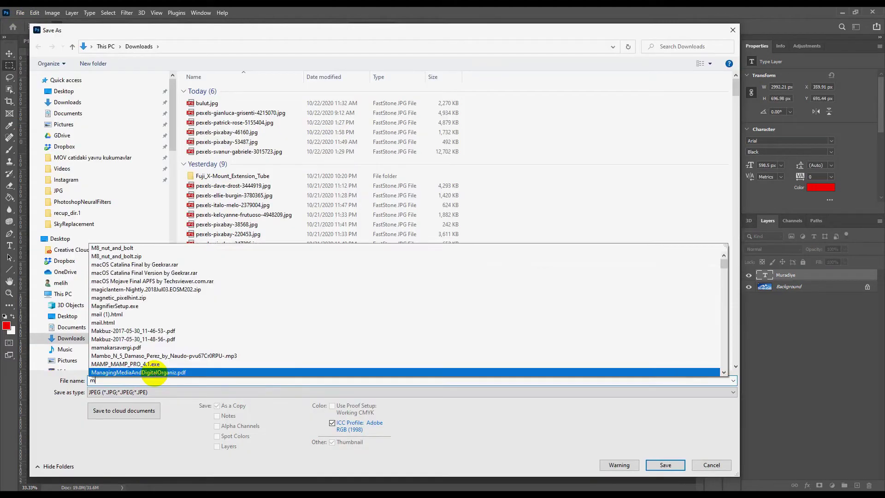
type("uradiye")
key("Return")
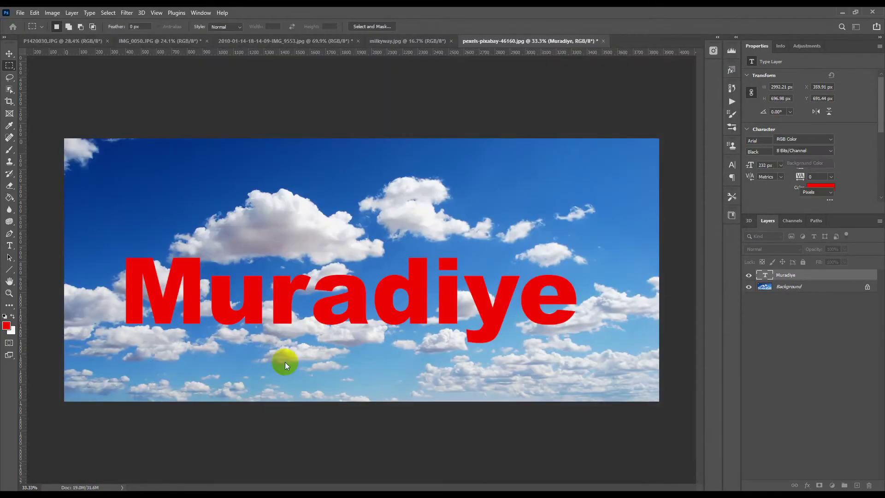
left_click(695, 91)
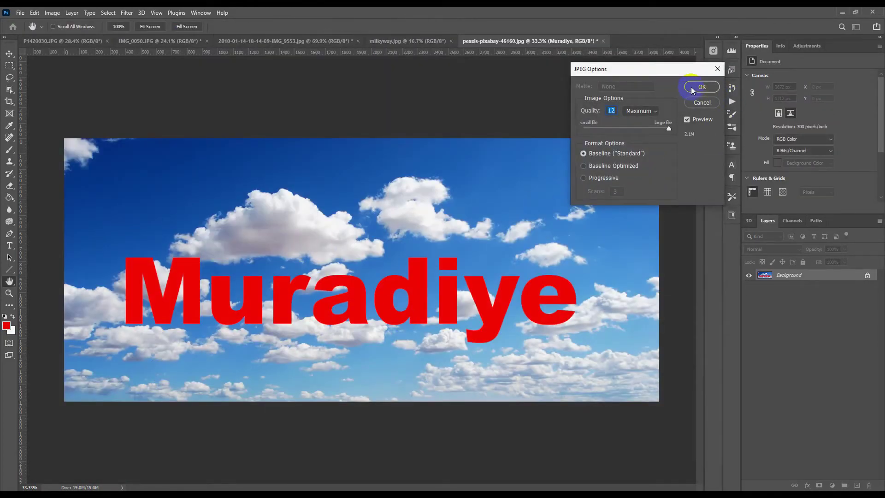
key("m")
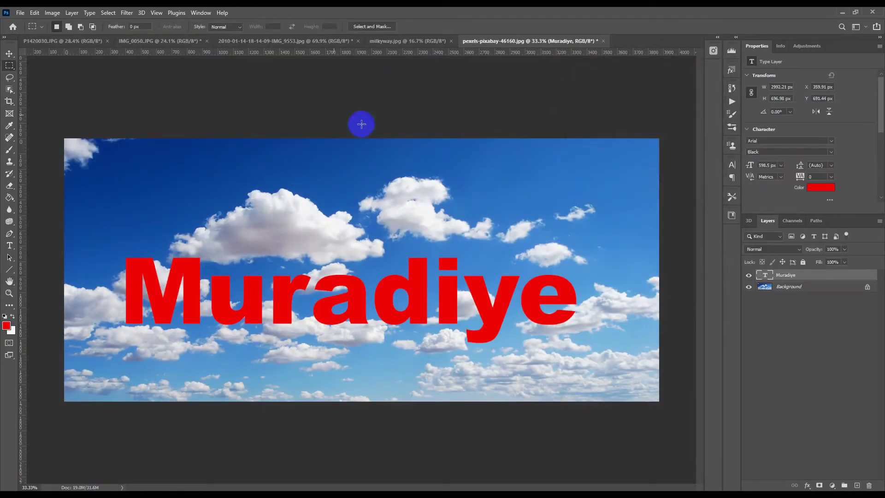
left_click(62, 41)
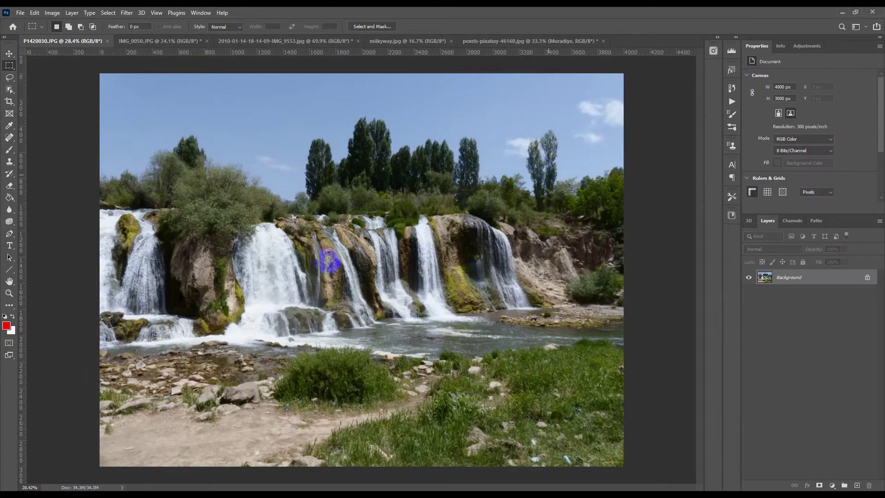
Step: Open Sky Replacement and import muradiye.jpg from Downloads as a new sky preset
left_click(35, 13)
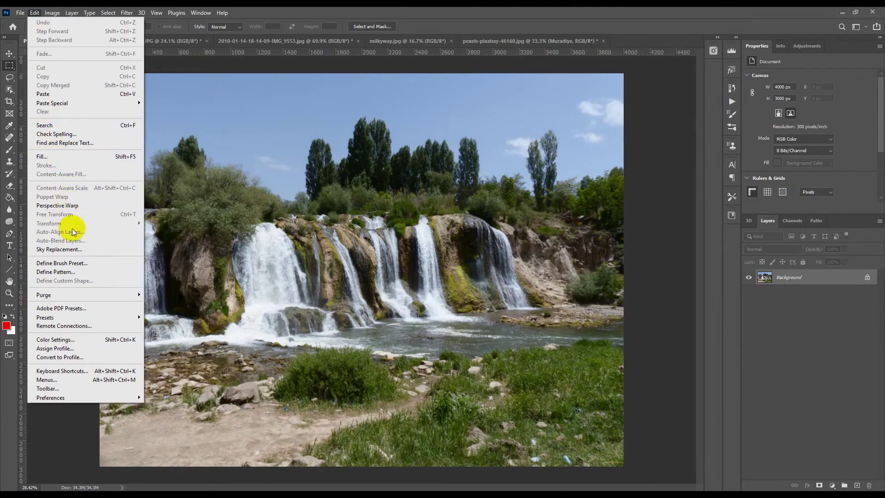
left_click(74, 249)
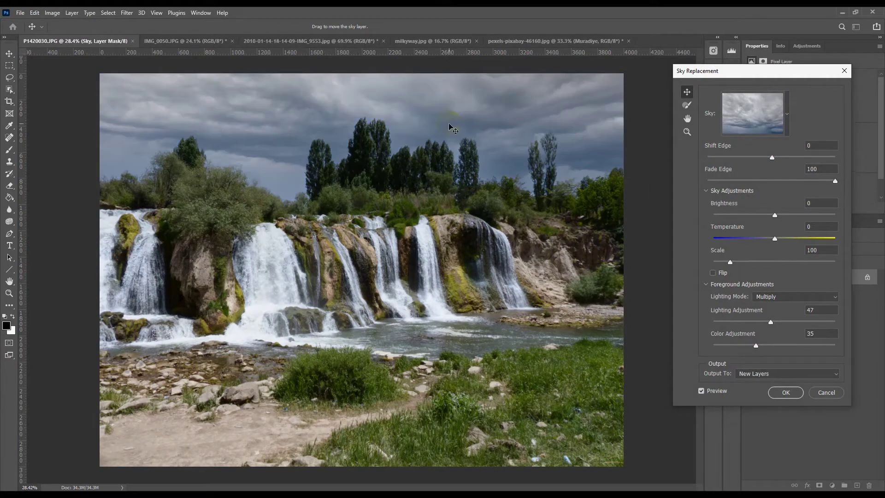
left_click(788, 113)
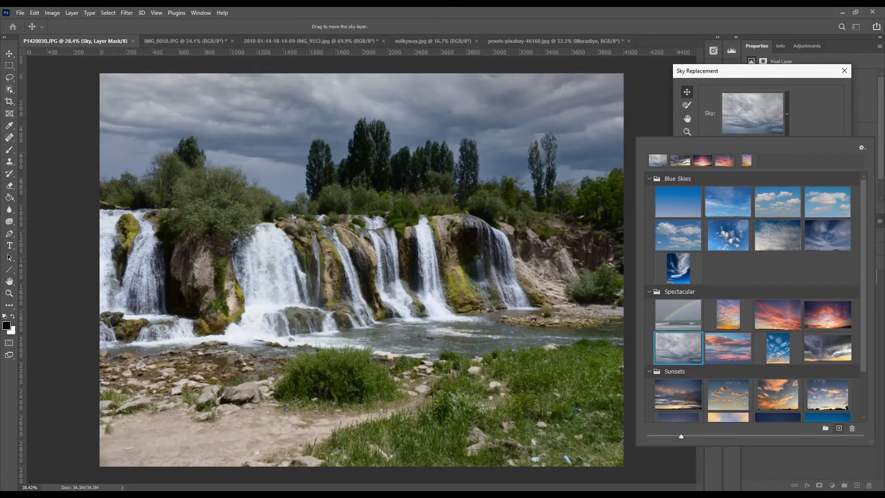
left_click(839, 429)
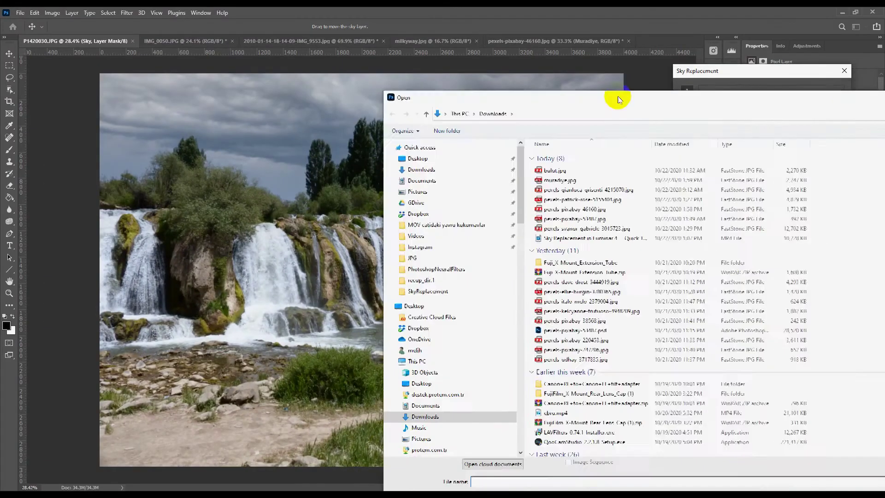
double_click(285, 134)
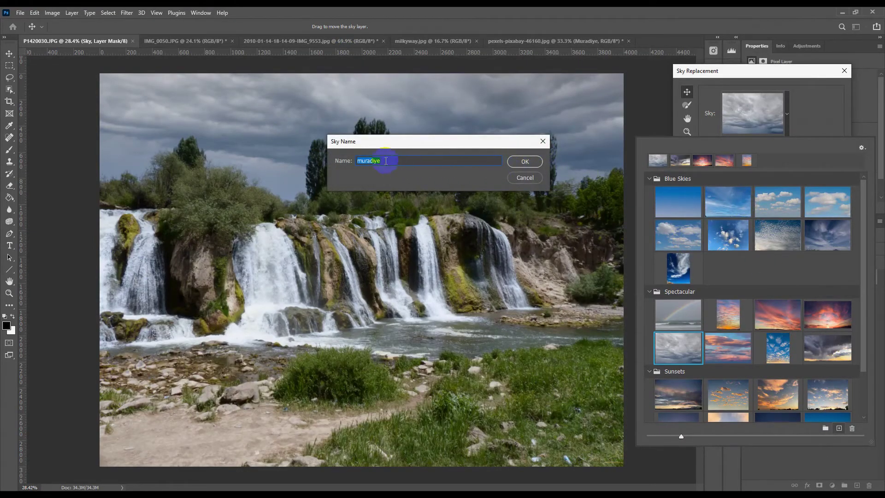
left_click(524, 162)
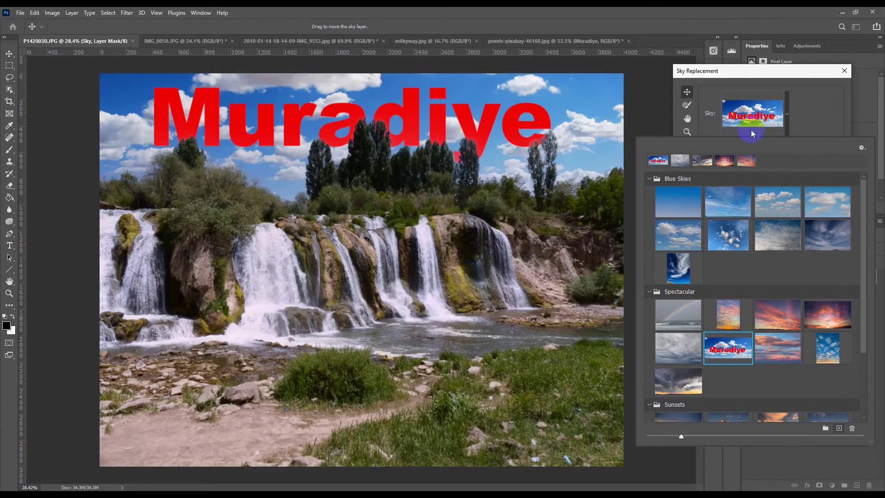
Step: Shift the muradiye sky lower on the canvas and apply the replacement
mouse_move(551, 101)
left_mouse_down()
mouse_move(564, 122)
mouse_move(561, 112)
left_mouse_up()
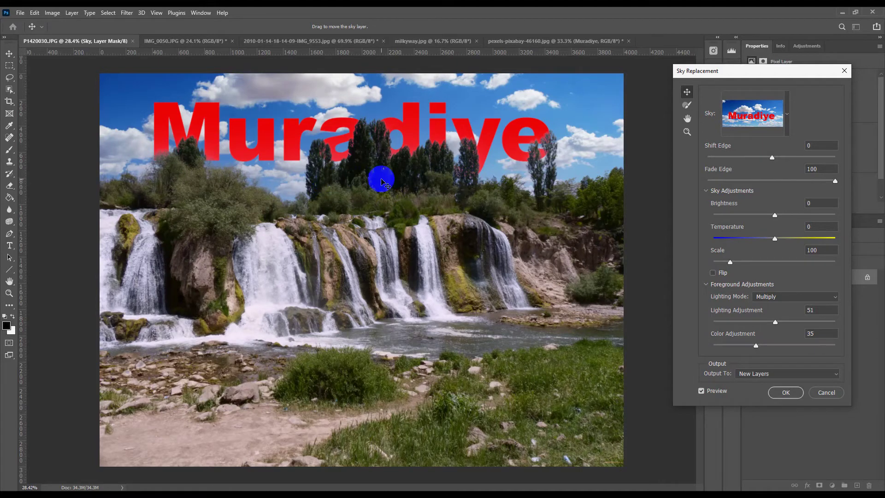
left_click(777, 390)
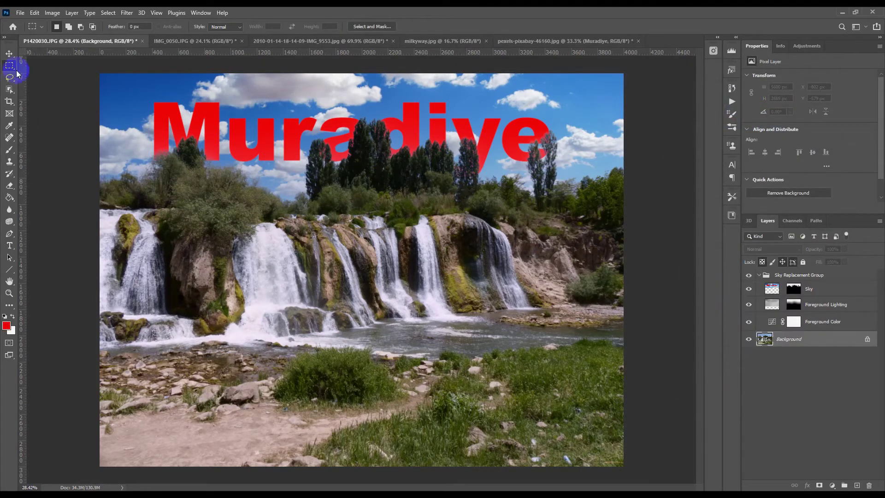
Step: Crop the waterfall photo to a wide, shallow frame, then bring up the castle photo IMG_0050.JPG
left_click(9, 102)
mouse_move(85, 74)
left_mouse_down()
mouse_move(279, 153)
mouse_move(645, 368)
left_mouse_up()
double_click(338, 255)
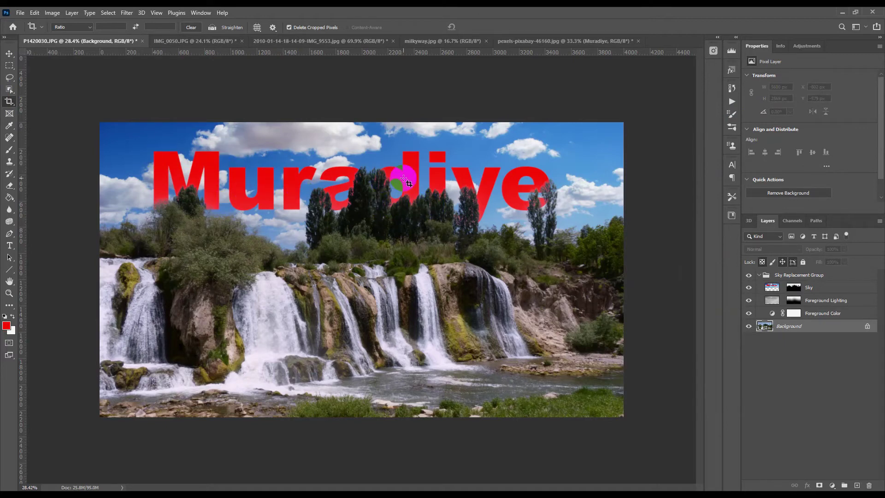
left_click(207, 40)
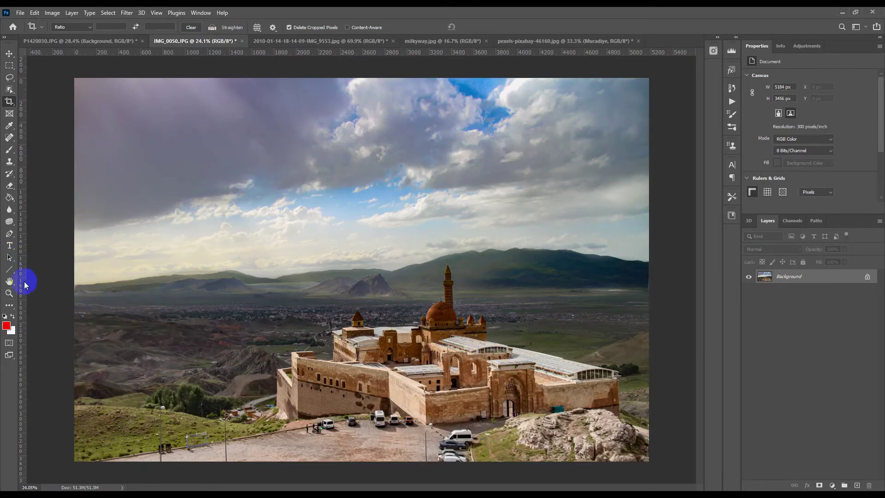
Step: Zoom in to inspect the castle roof, then zoom back out to the whole palace photo
left_click(10, 293)
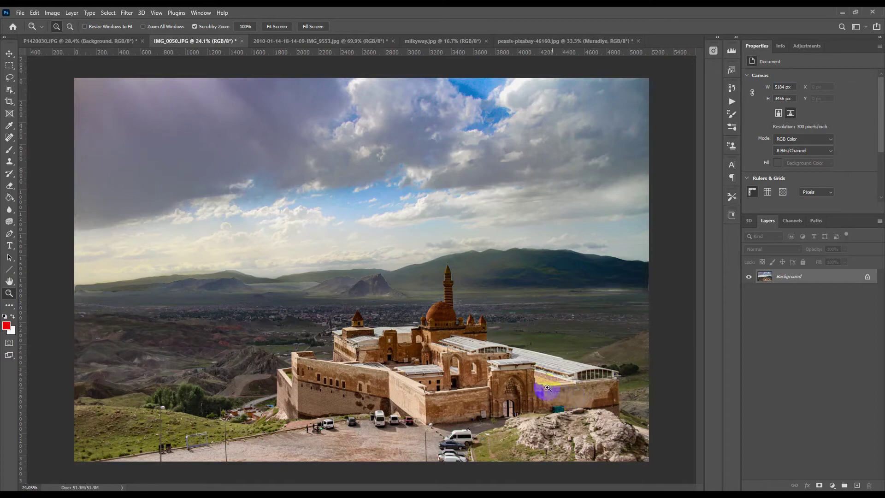
left_click_drag(510, 362, 563, 389)
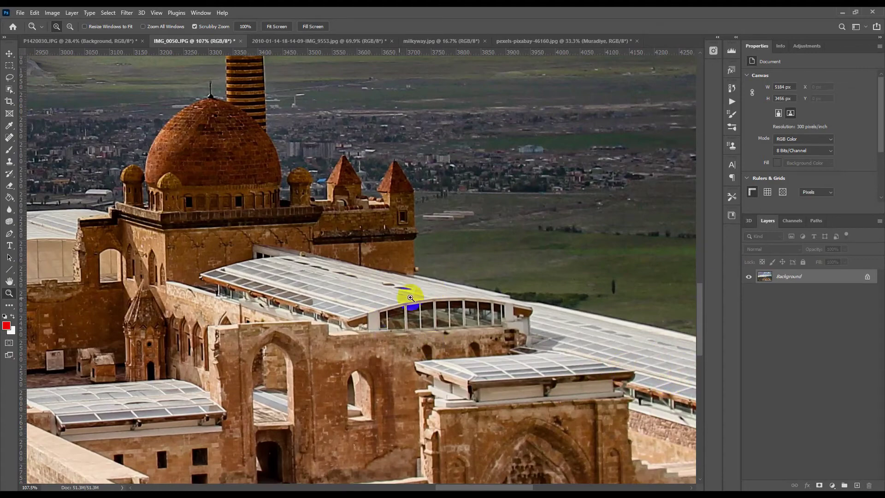
left_click_drag(456, 312, 405, 318)
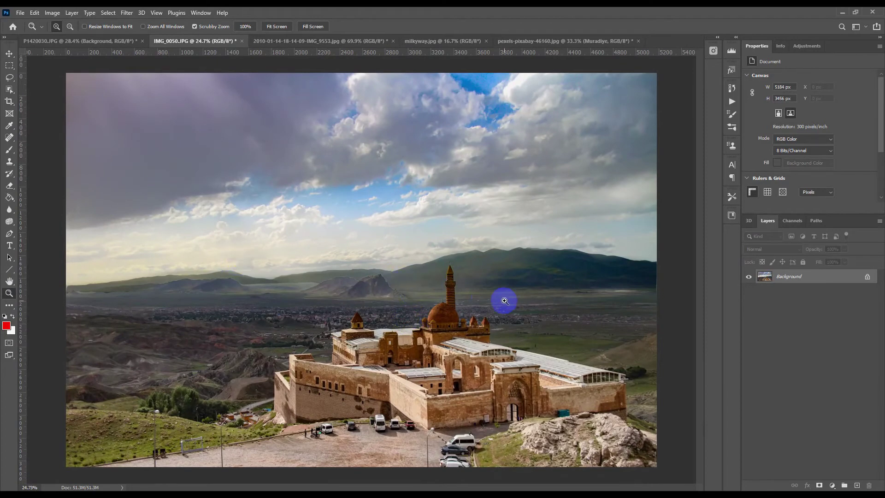
left_click(35, 13)
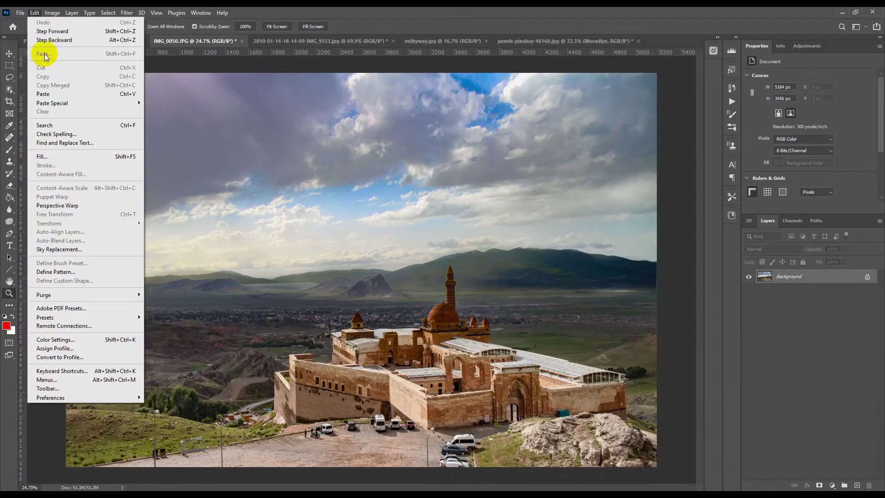
Step: Launch Sky Replacement on the castle photo, previewing the Muradiye sky at Lighting Adjustment 53
left_click(84, 249)
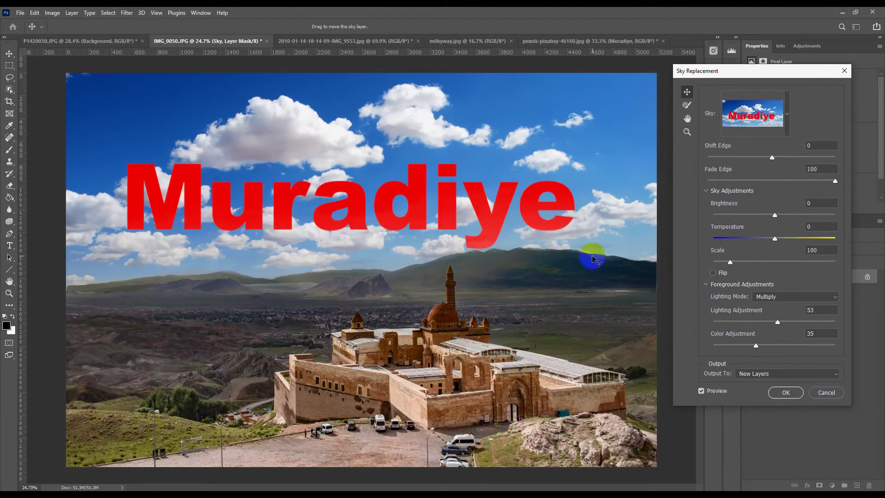
Step: Import the Milky Way image from the SkyReplacement folder as a new 'milkyway' sky preset
left_click(788, 115)
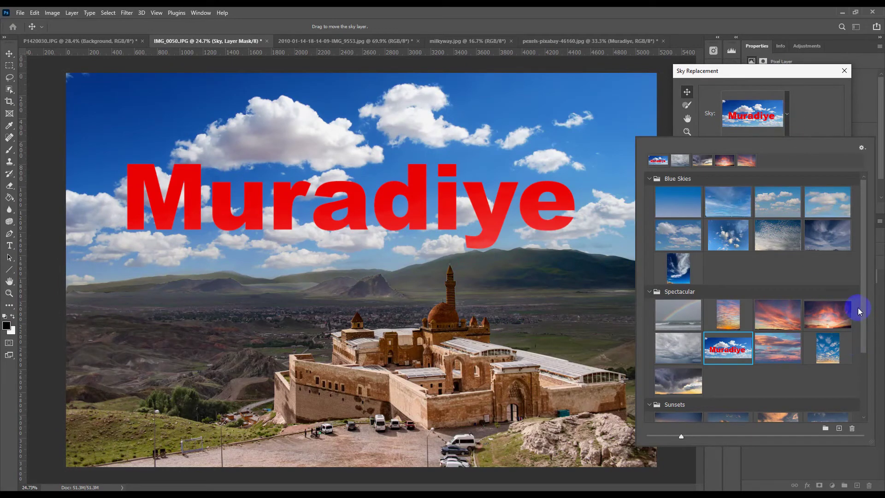
left_click_drag(864, 313, 867, 389)
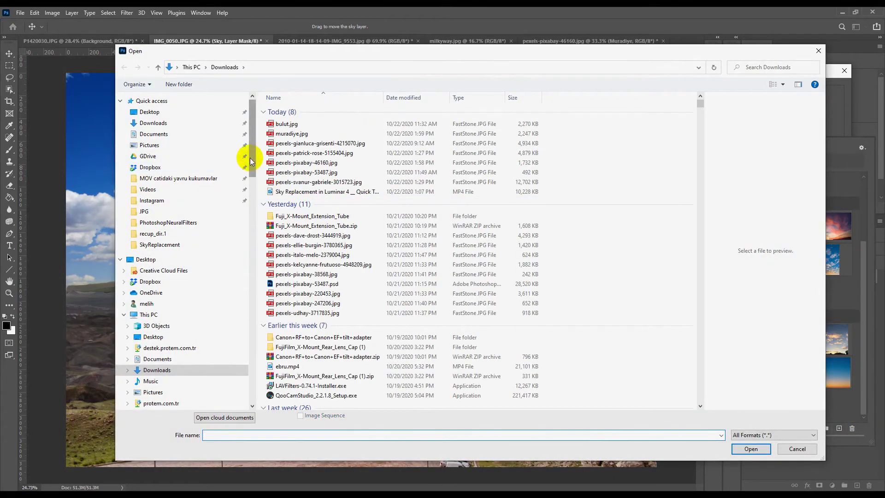
left_click(177, 245)
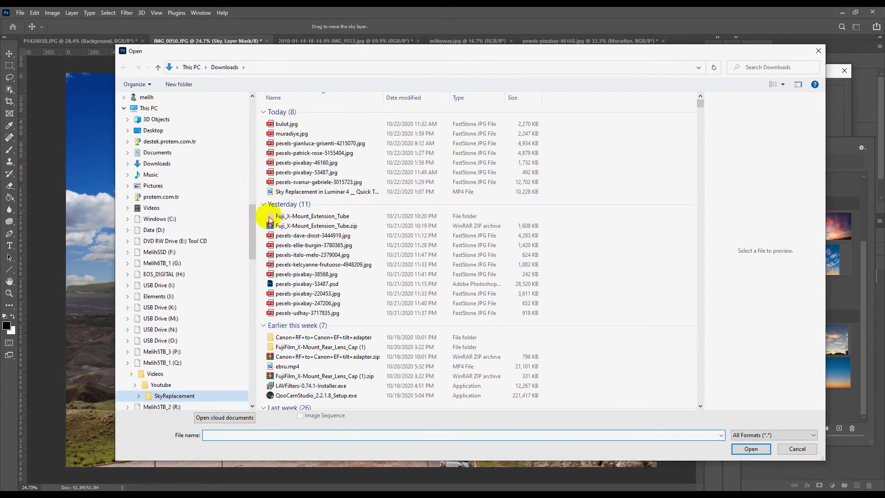
double_click(289, 126)
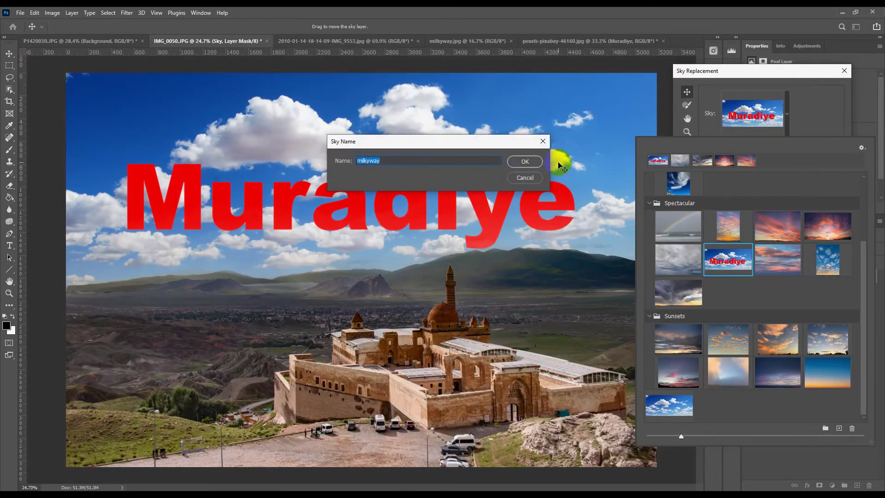
left_click(525, 162)
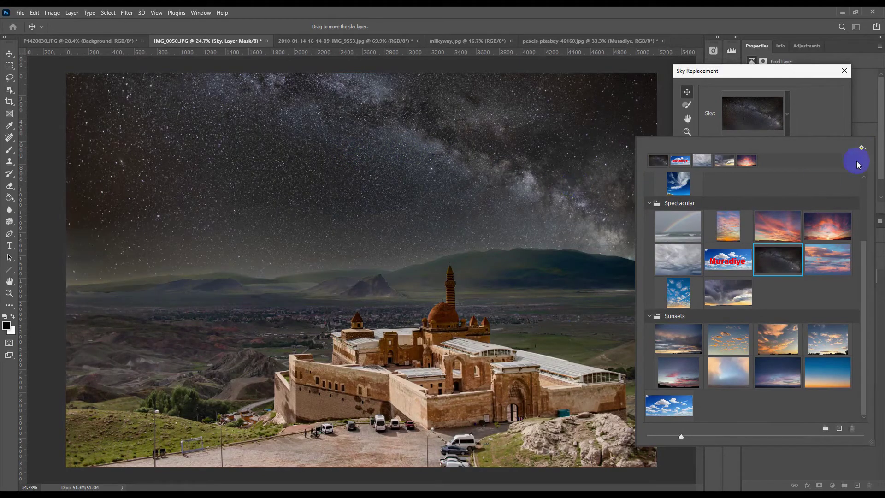
Step: Keep Multiply lighting mode, set Lighting Adjustment 100 and Color Adjustment 97, and apply the Milky Way sky
left_click(790, 113)
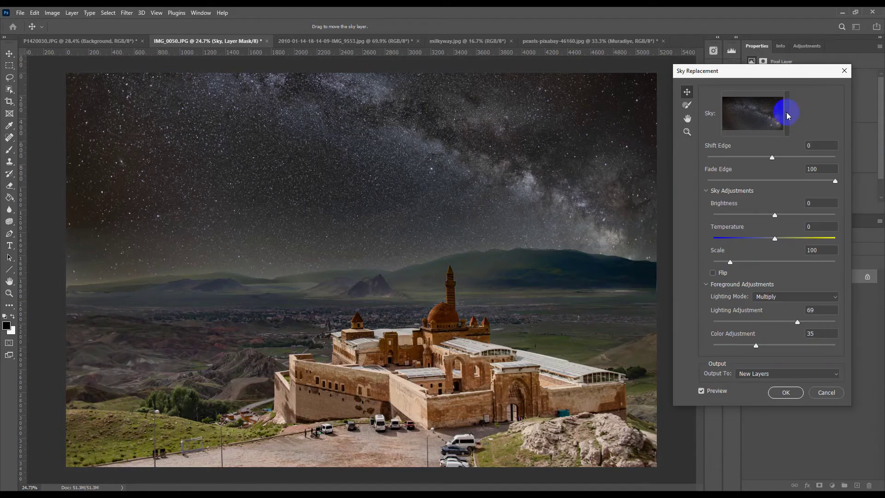
left_click(802, 298)
left_click(781, 316)
left_click(789, 297)
left_click_drag(798, 322, 832, 320)
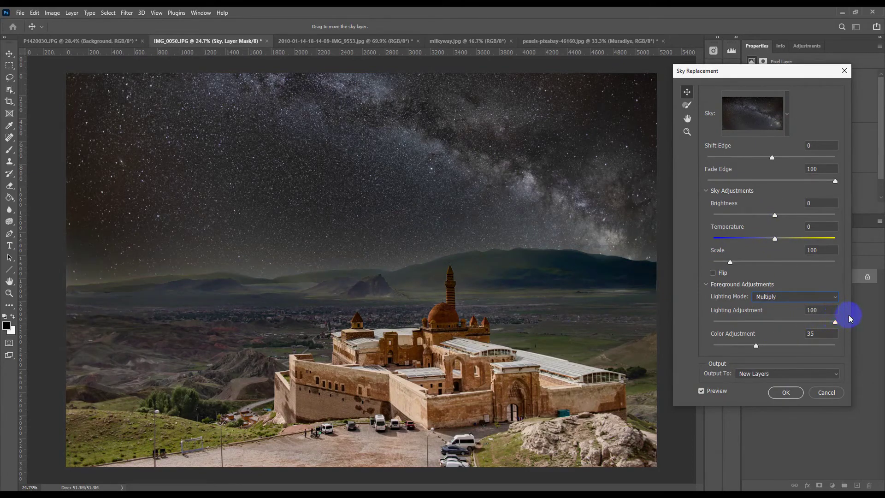
left_click_drag(757, 347, 832, 345)
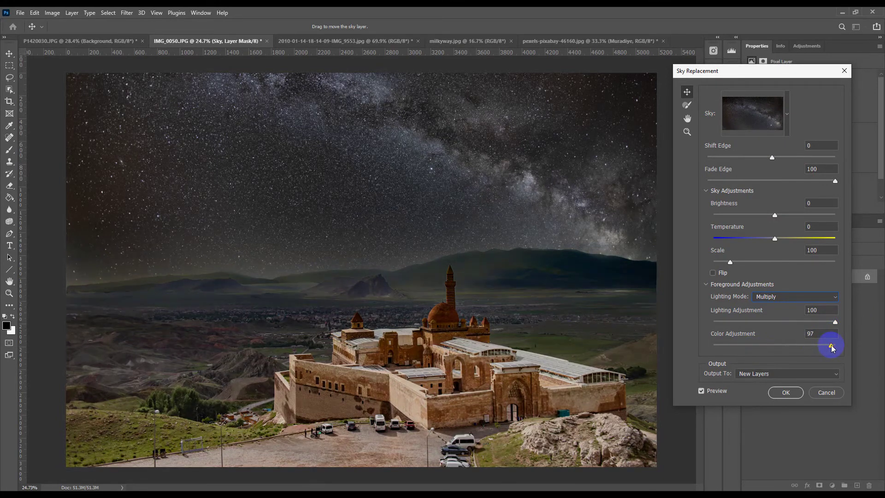
left_click(787, 394)
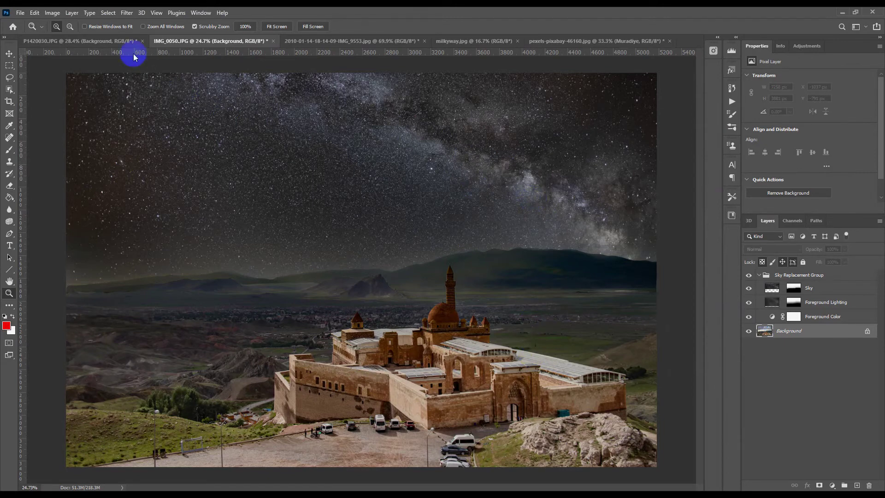
Step: Add a Color Lookup adjustment to the palace photo and move its dialog off the image
left_click(53, 14)
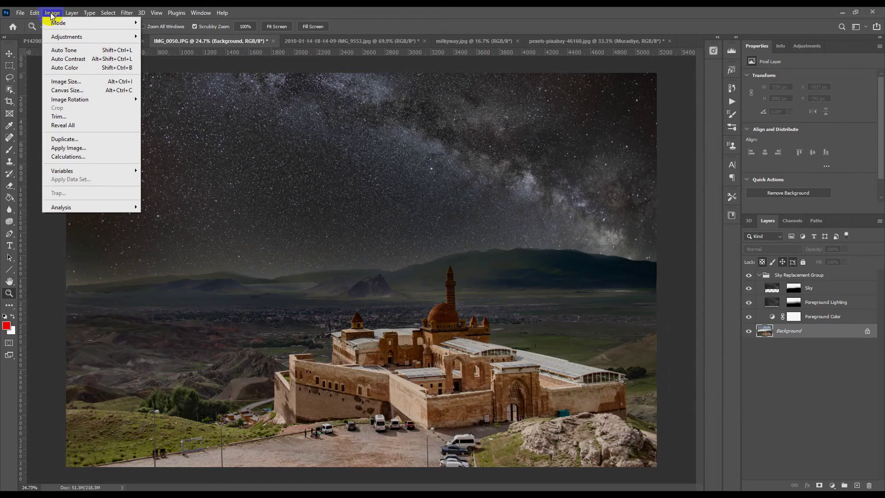
left_click(52, 14)
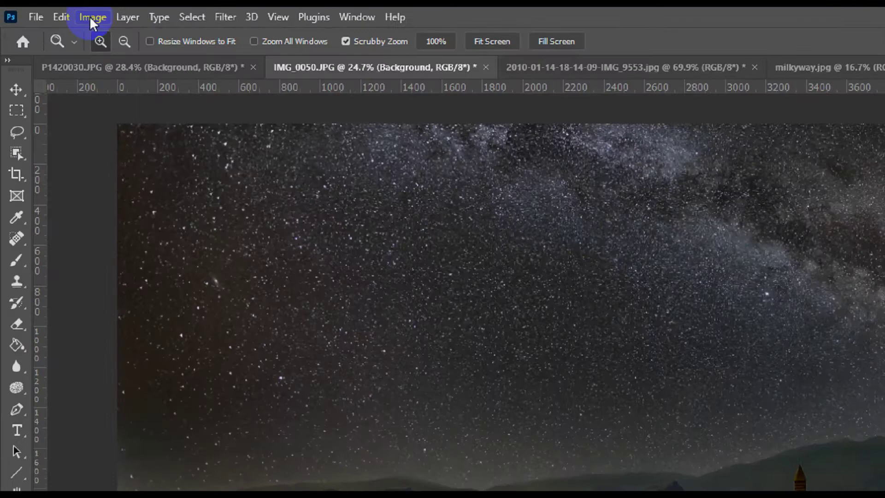
left_click(51, 13)
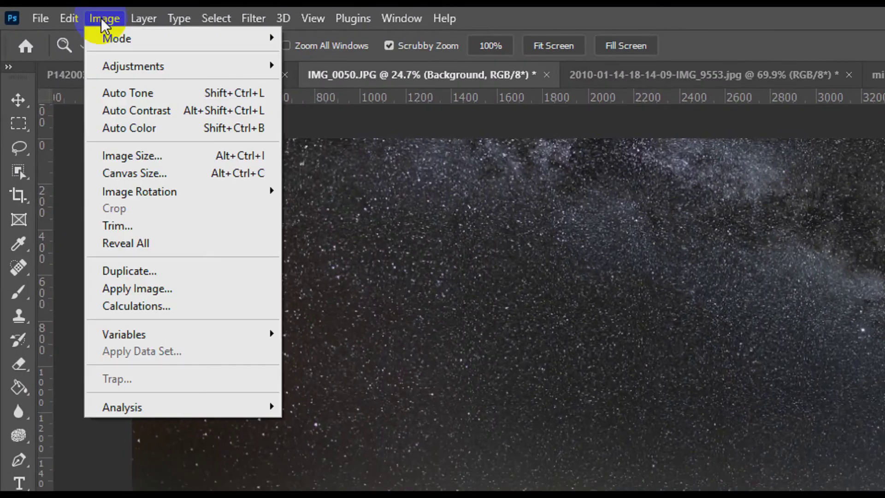
left_click(67, 35)
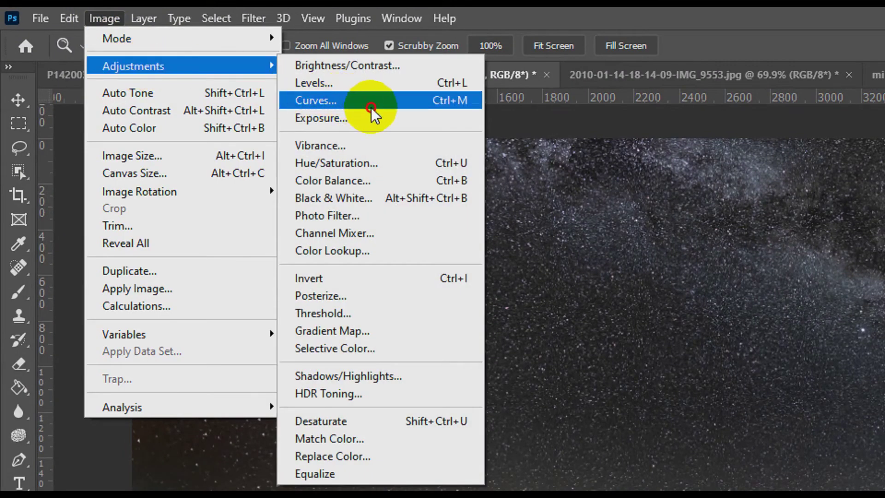
left_click(397, 253)
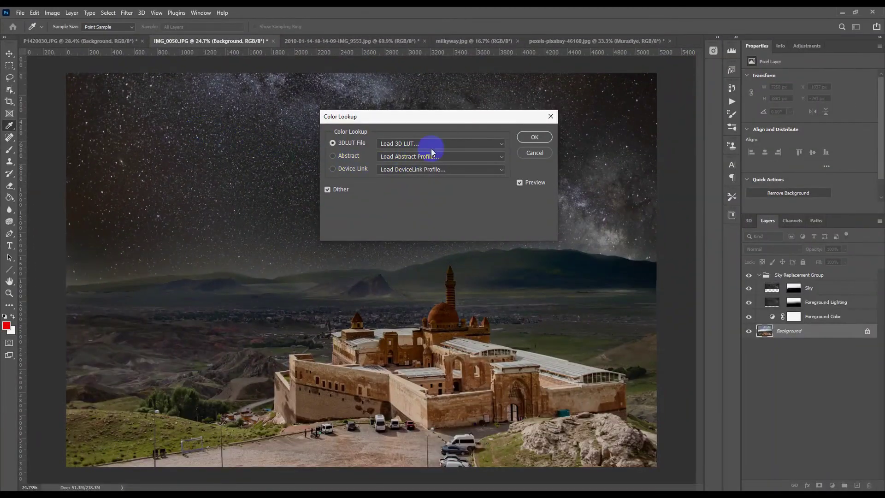
left_click_drag(427, 116, 234, 95)
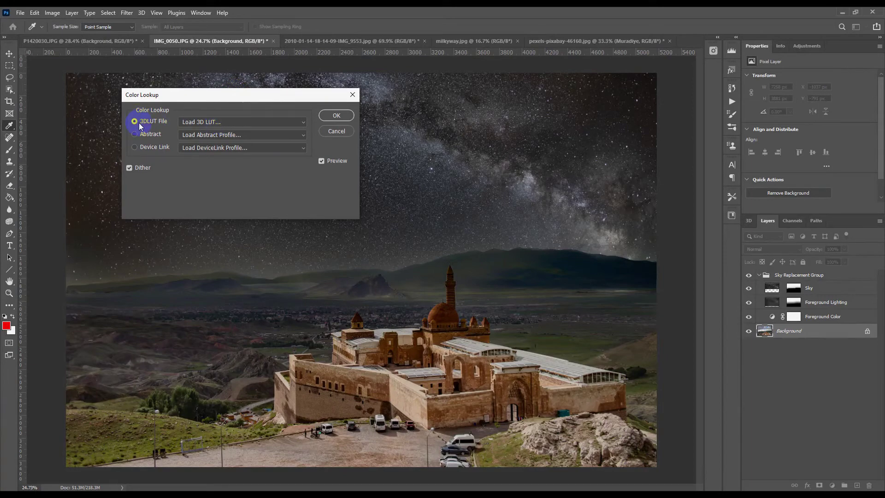
left_click(213, 124)
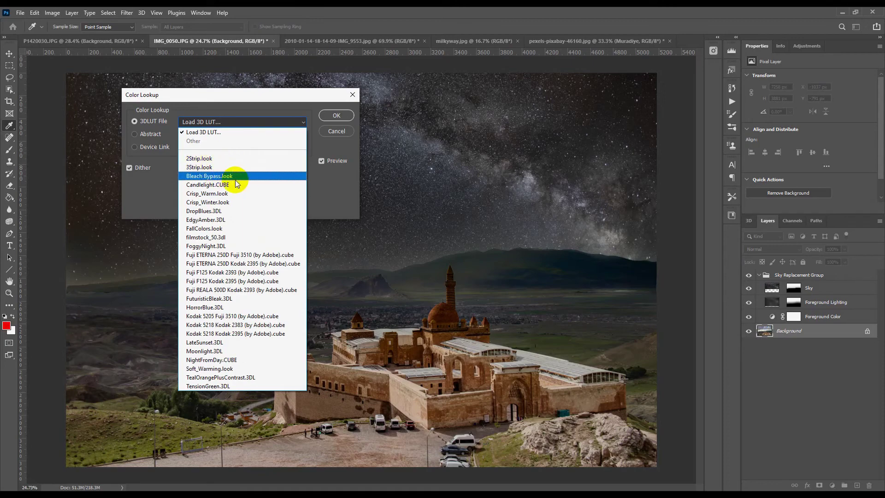
left_click(228, 110)
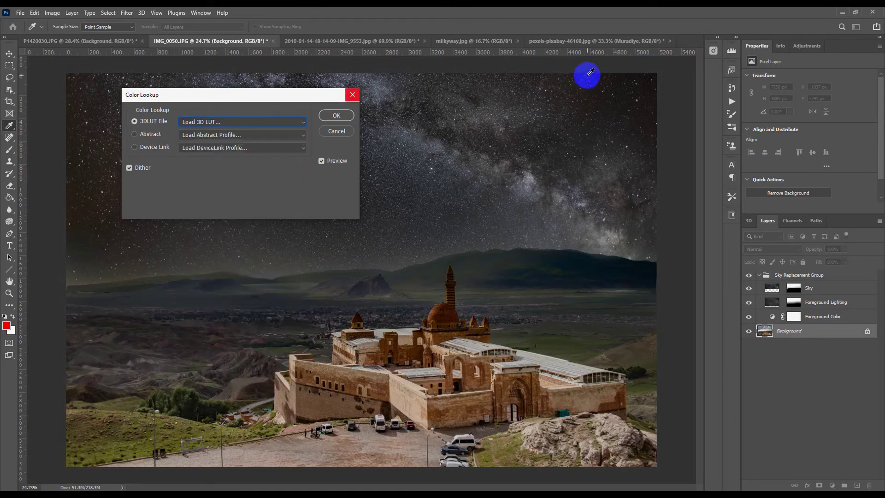
left_click_drag(263, 95, 756, 26)
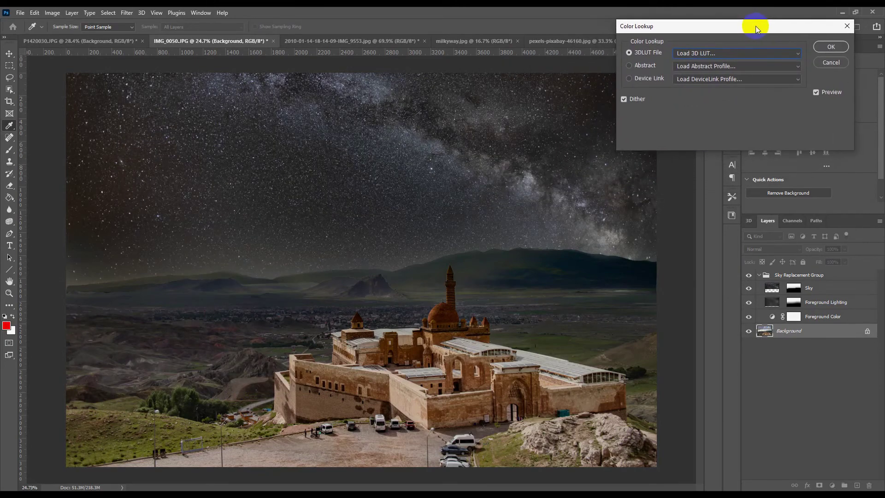
left_click(756, 53)
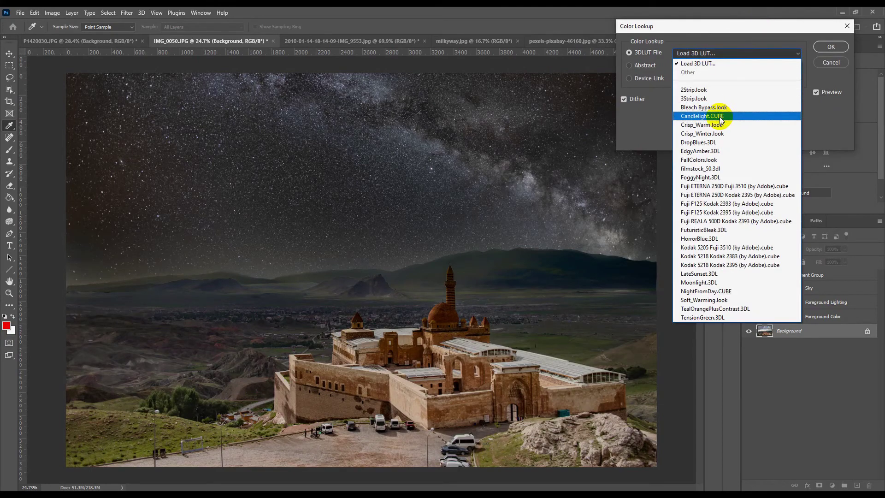
left_click(725, 26)
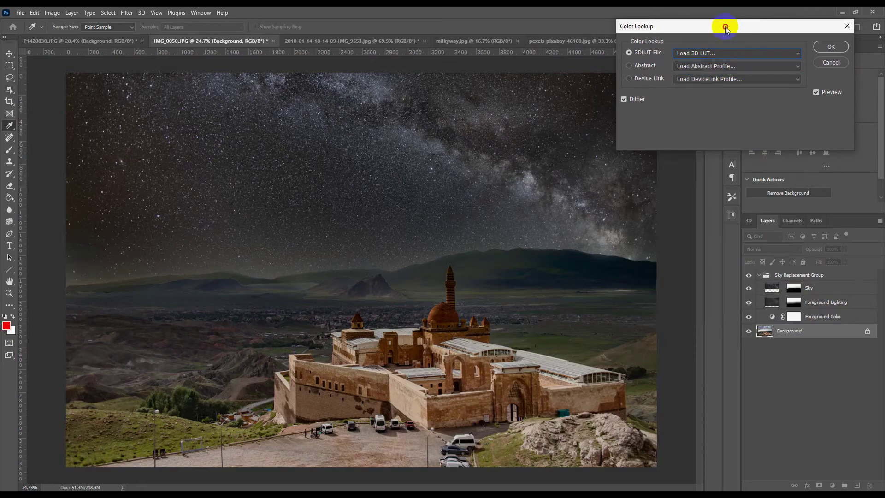
Step: Preview Candlelight and Moonlight LUTs, then apply NightFromDay.CUBE to the Background layer
left_click(819, 332)
left_click(732, 52)
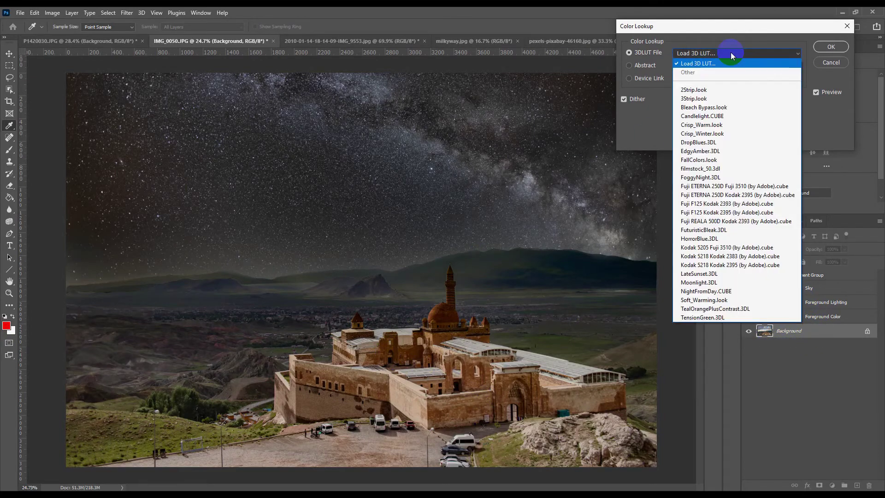
left_click(705, 117)
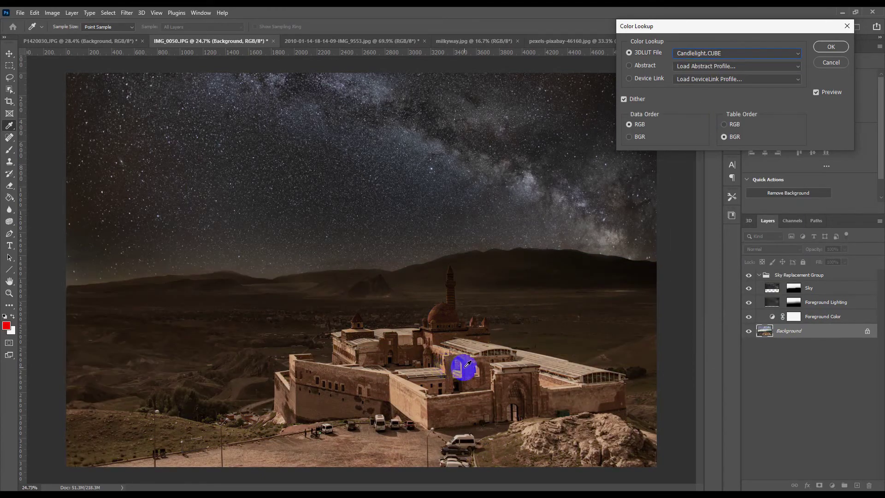
left_click(727, 53)
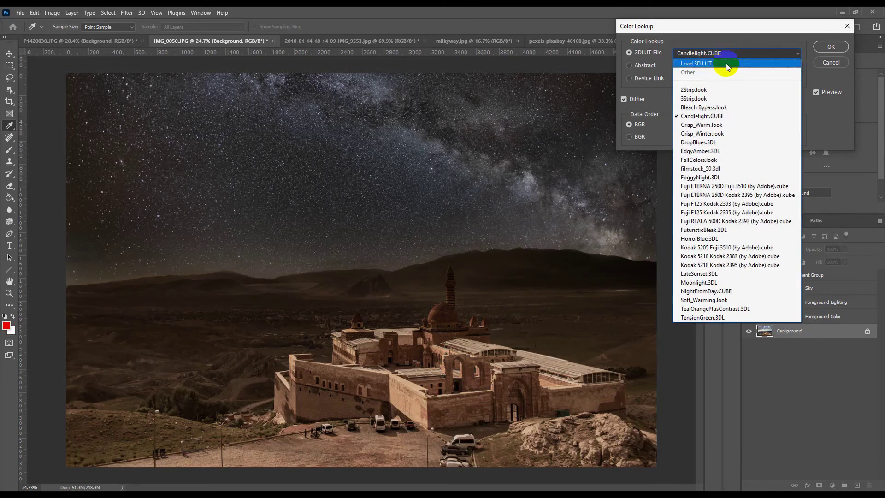
left_click(722, 284)
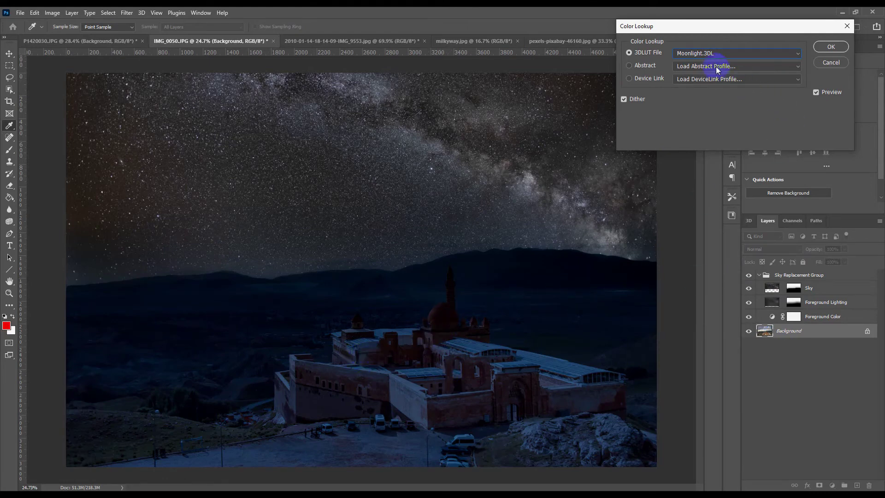
left_click(717, 53)
left_click(717, 293)
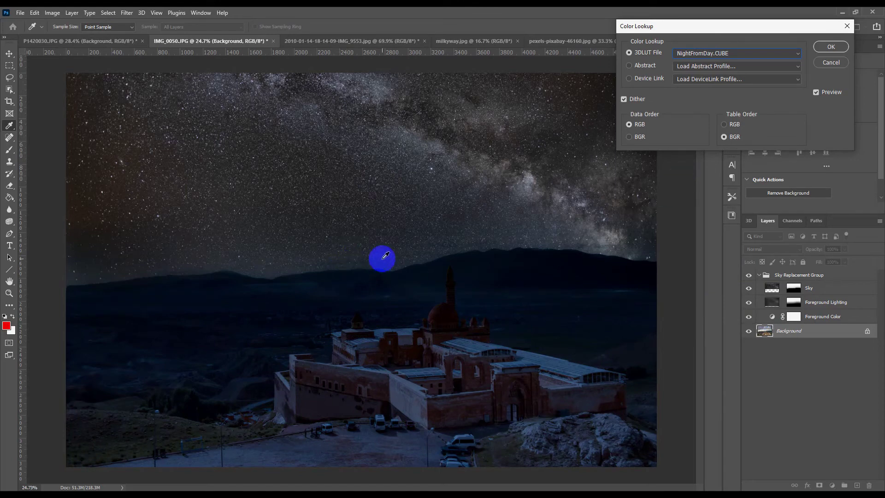
left_click(831, 47)
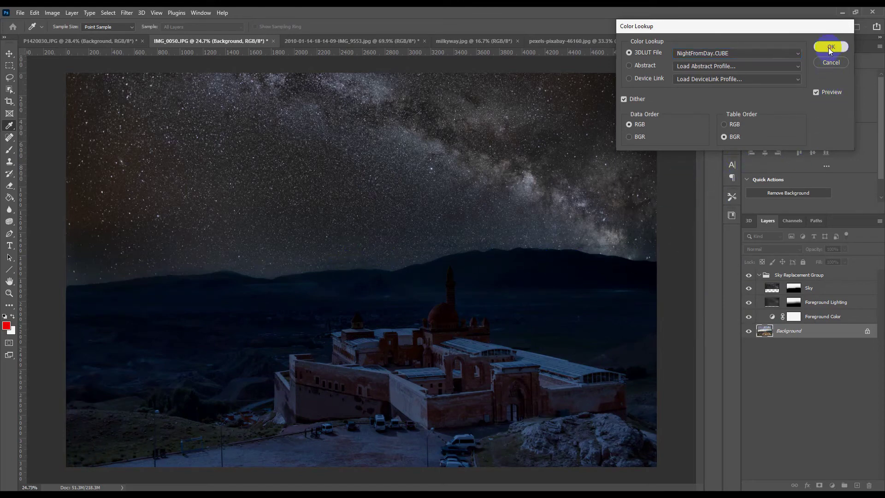
key("z")
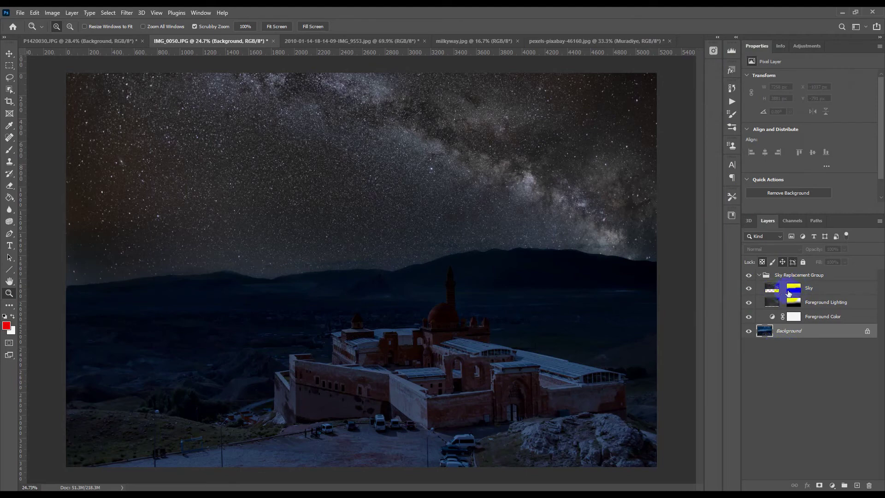
Step: Select the Sky layer and toggle its visibility to compare the palace with and without it
left_click(773, 290)
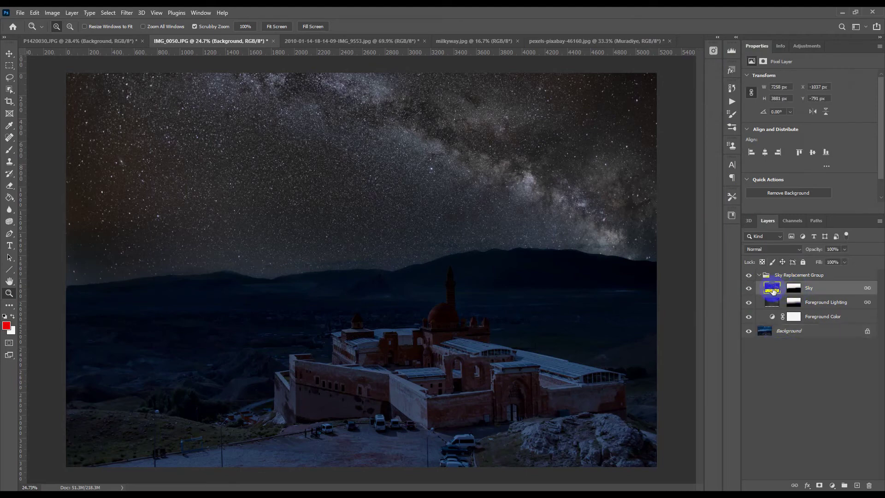
left_click(749, 290)
left_click(750, 289)
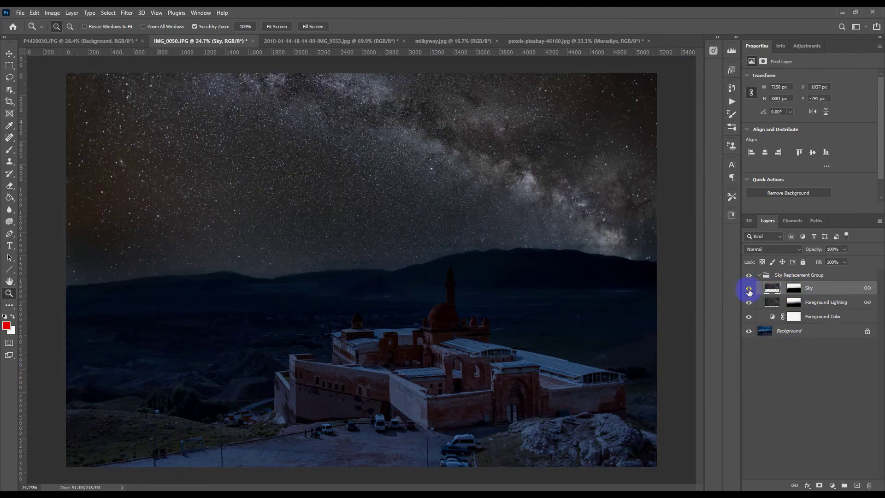
left_click(749, 289)
Step: Add a Color Balance 1 layer with midtones pushed slightly toward Blue (+4)
left_click(806, 47)
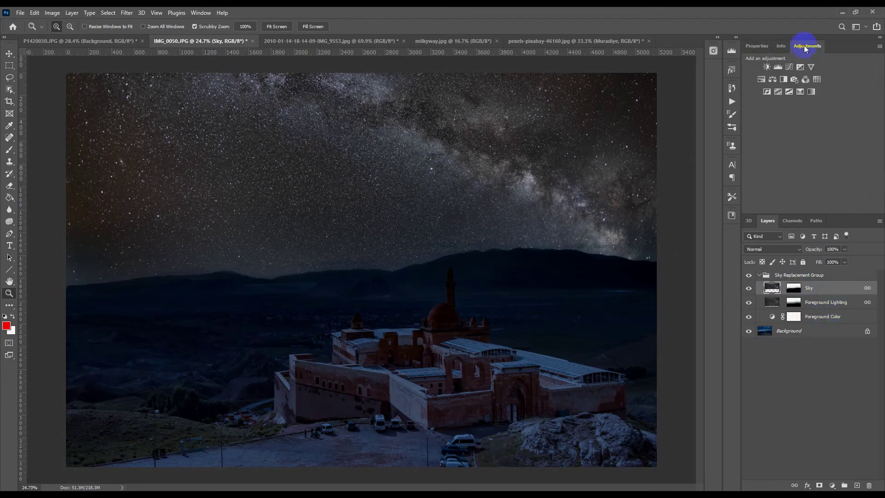
left_click(773, 79)
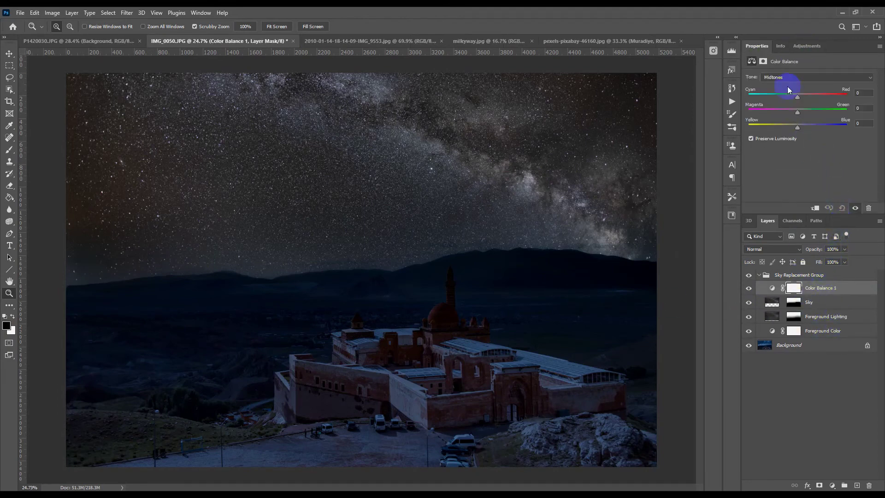
mouse_move(798, 127)
left_mouse_down()
mouse_move(826, 130)
mouse_move(791, 129)
mouse_move(800, 128)
left_mouse_up()
key("alt")
mouse_move(807, 291)
left_mouse_down()
mouse_move(795, 294)
mouse_move(808, 294)
left_mouse_up()
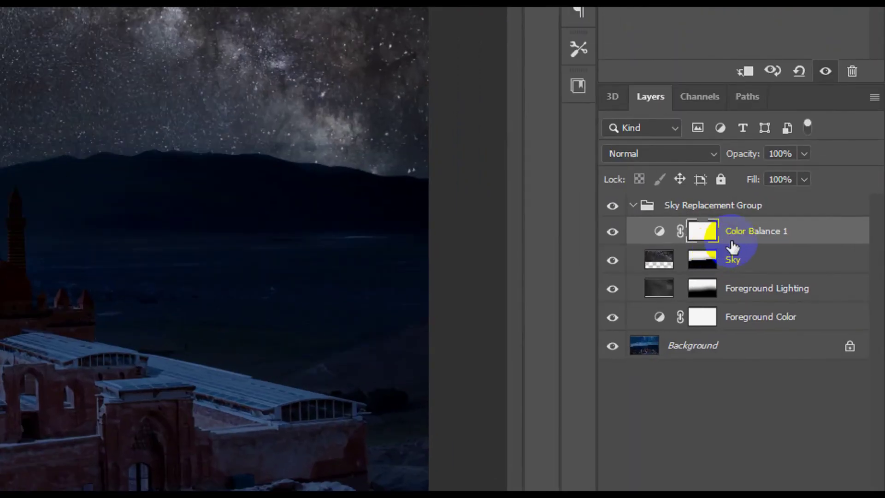
Step: Clip Color Balance 1 to the Sky layer and settle its midtone Blue shift at +30
left_click_drag(807, 293, 806, 292)
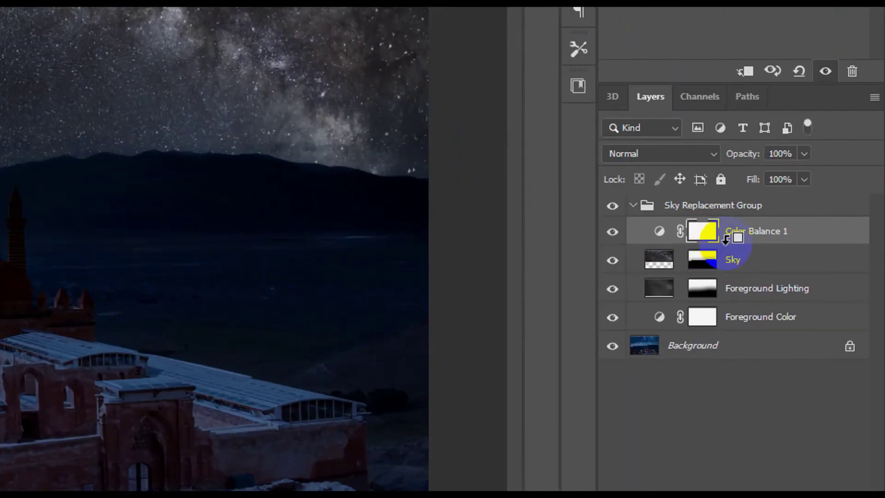
left_click(726, 238, "alt")
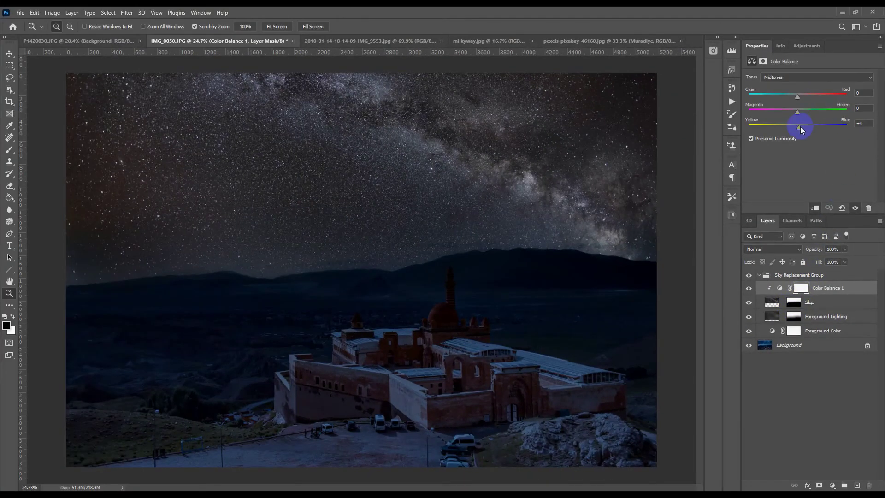
left_click_drag(802, 131, 817, 130)
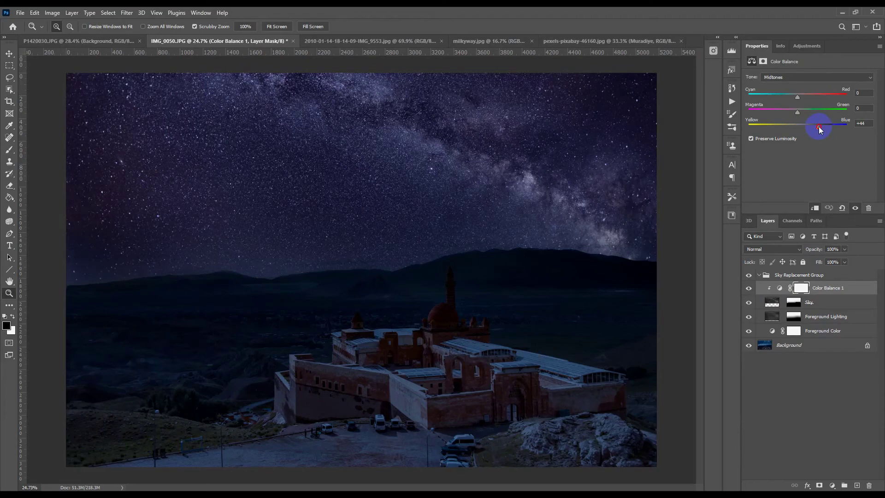
left_click_drag(819, 129, 812, 129)
left_click_drag(803, 314, 803, 307)
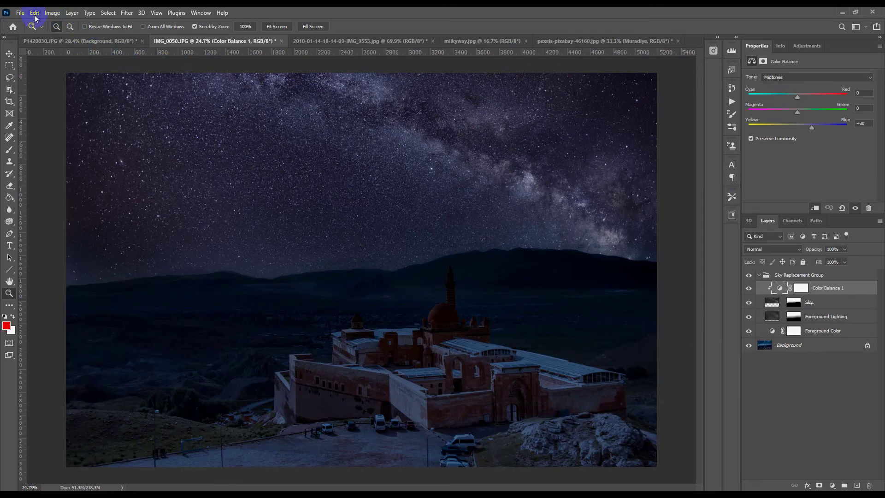
Step: In waterfall photo P1420030.JPG, hide the Foreground Lighting and Foreground Color layers, keeping the Muradiye sky
left_click(51, 41)
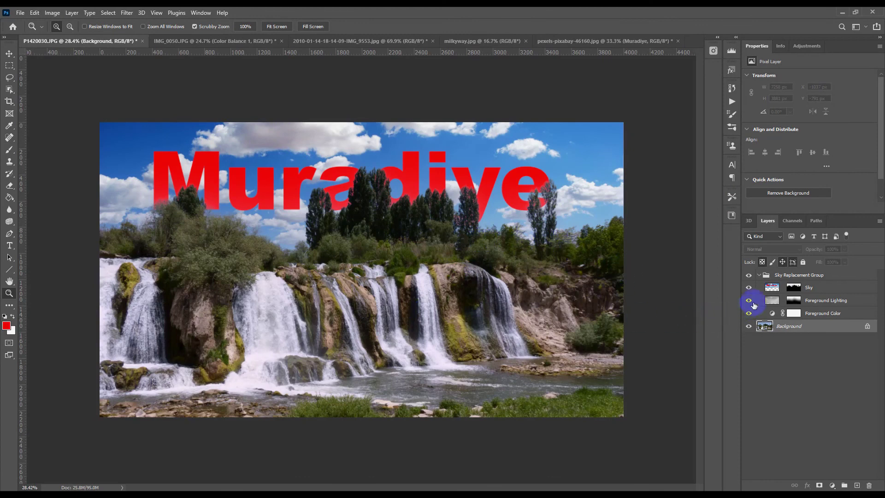
left_click_drag(749, 313, 748, 268)
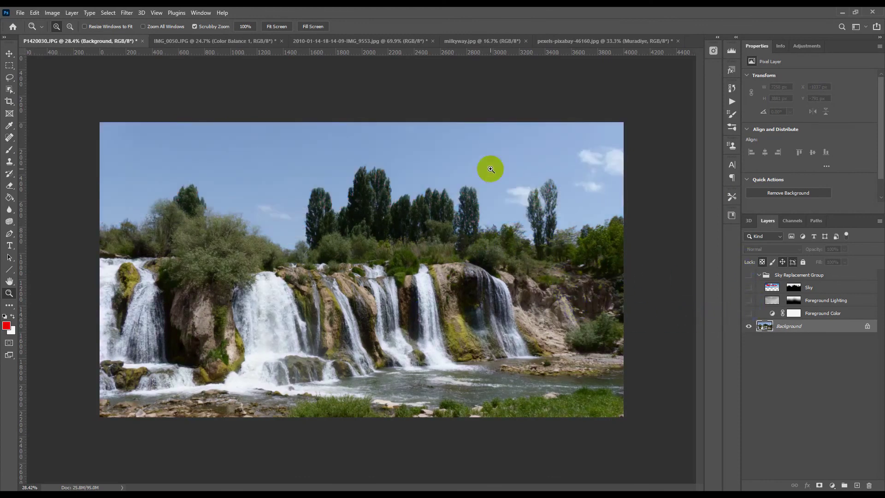
left_click(754, 287)
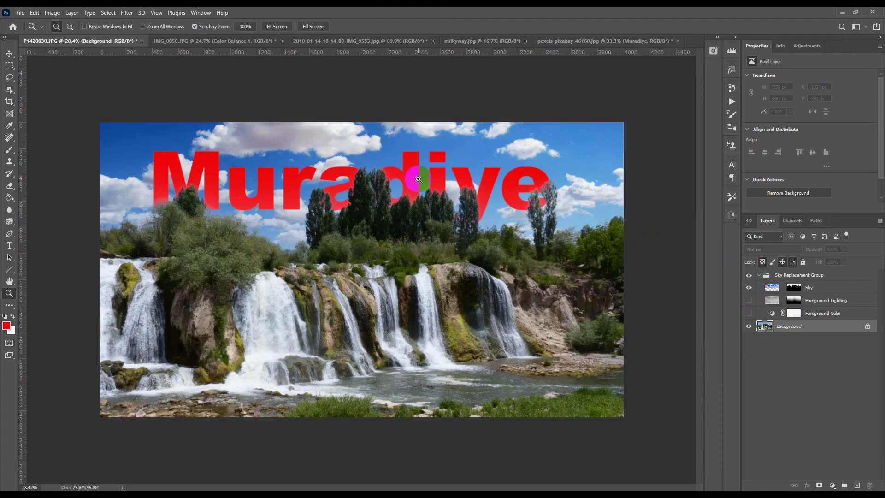
Step: Compare the palace, tree-and-lion and waterfall photos, ending on palace IMG_0050.JPG
left_click(249, 41)
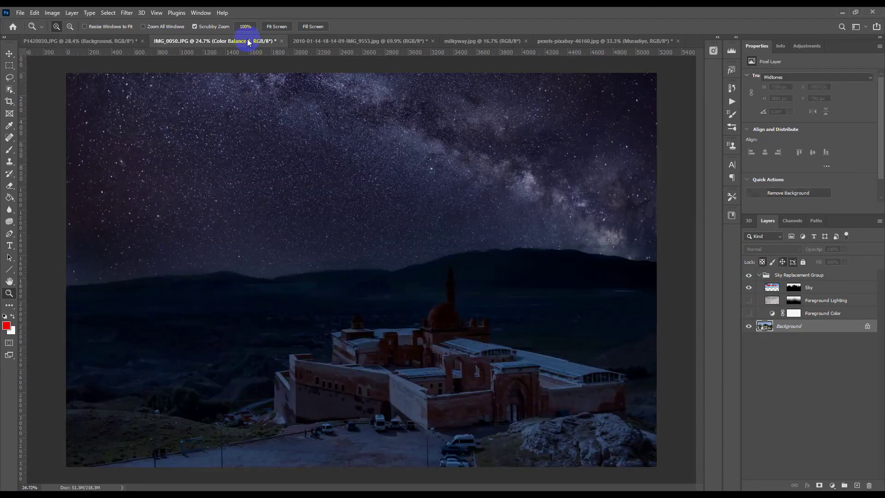
left_click(339, 42)
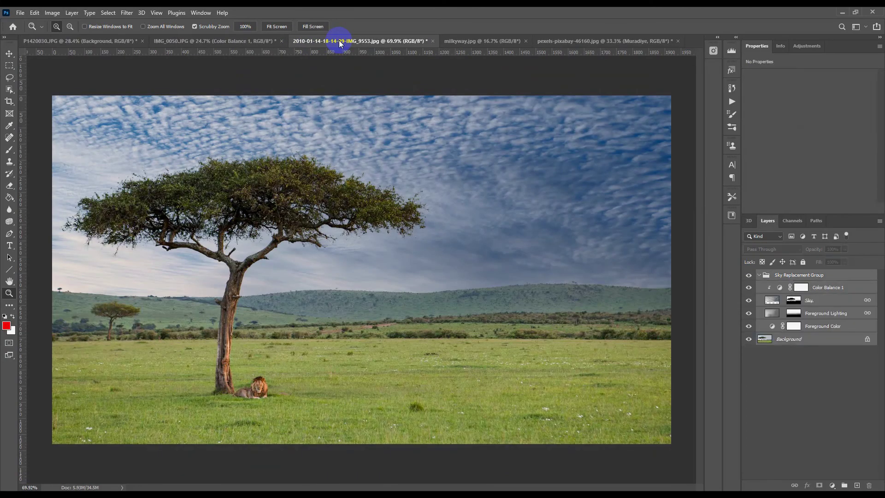
left_click(223, 40)
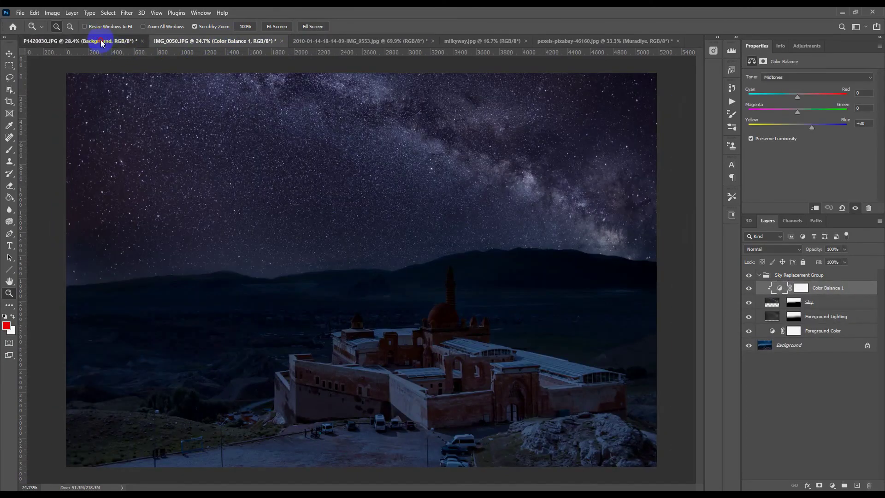
left_click(100, 40)
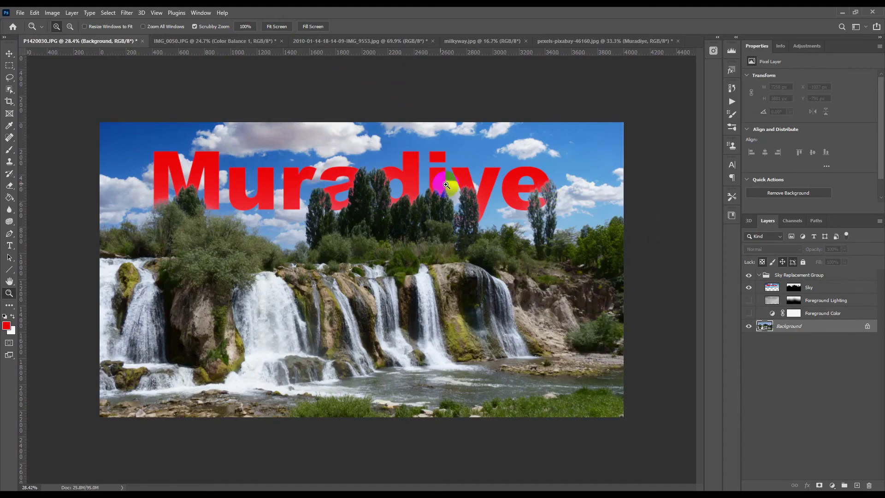
left_click(245, 42)
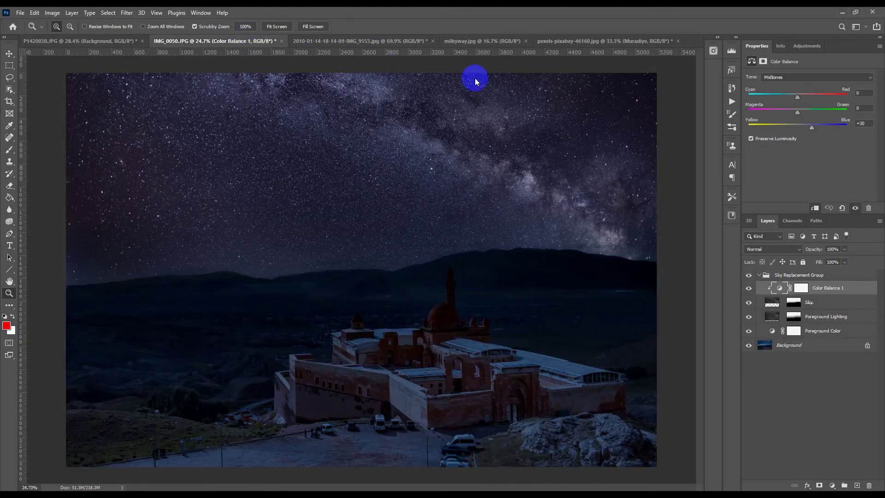